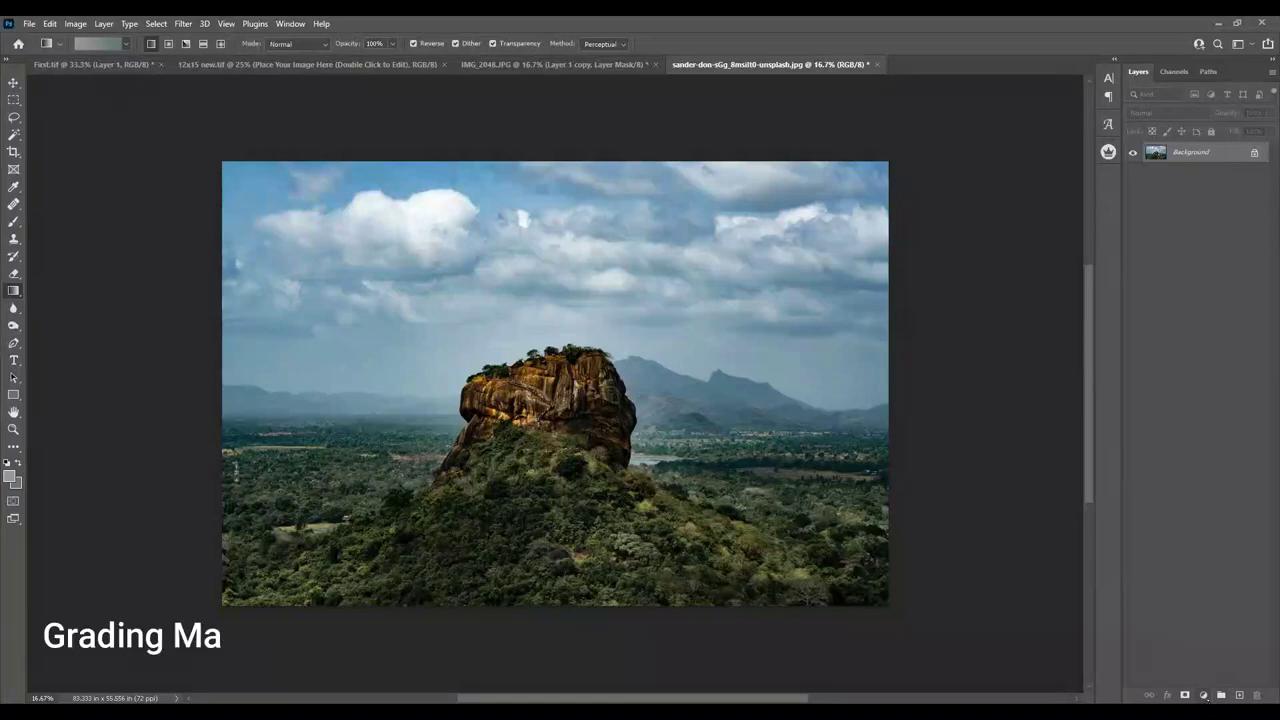
# Add a Gradient Map adjustment layer using the Basics Foreground to Background preset.
pyautogui.click(1205, 695)
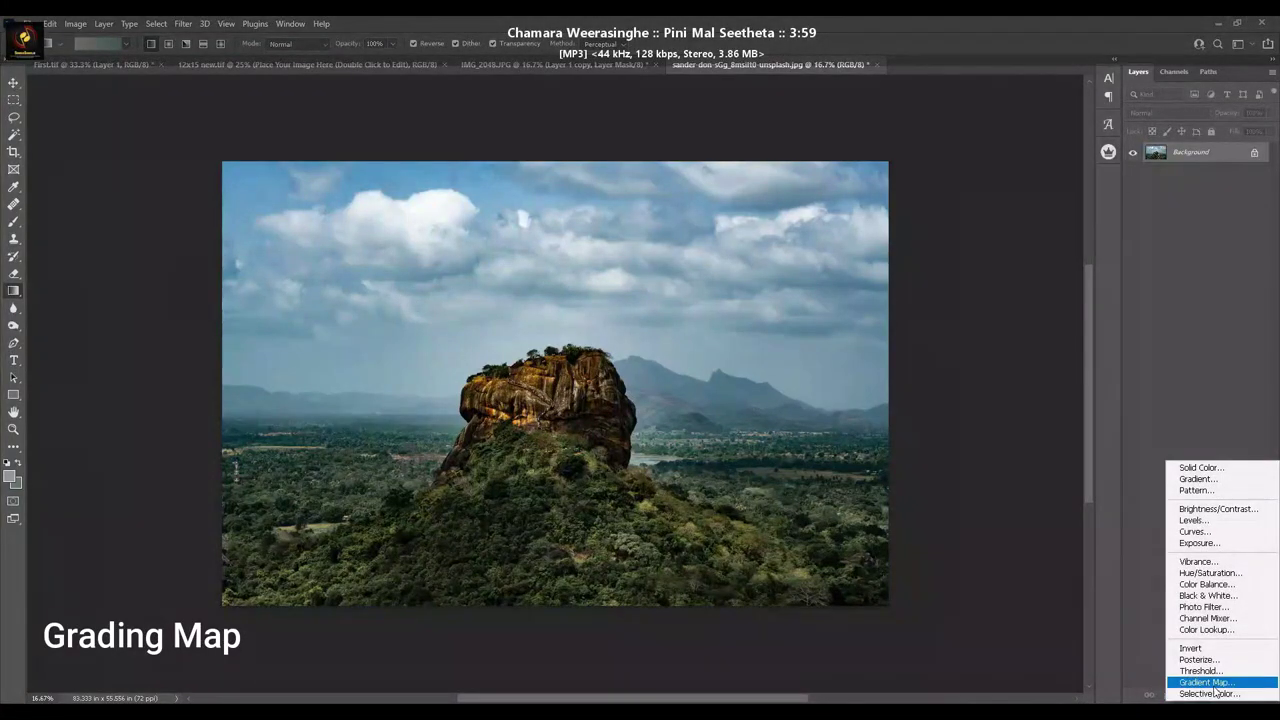
pyautogui.click(1212, 682)
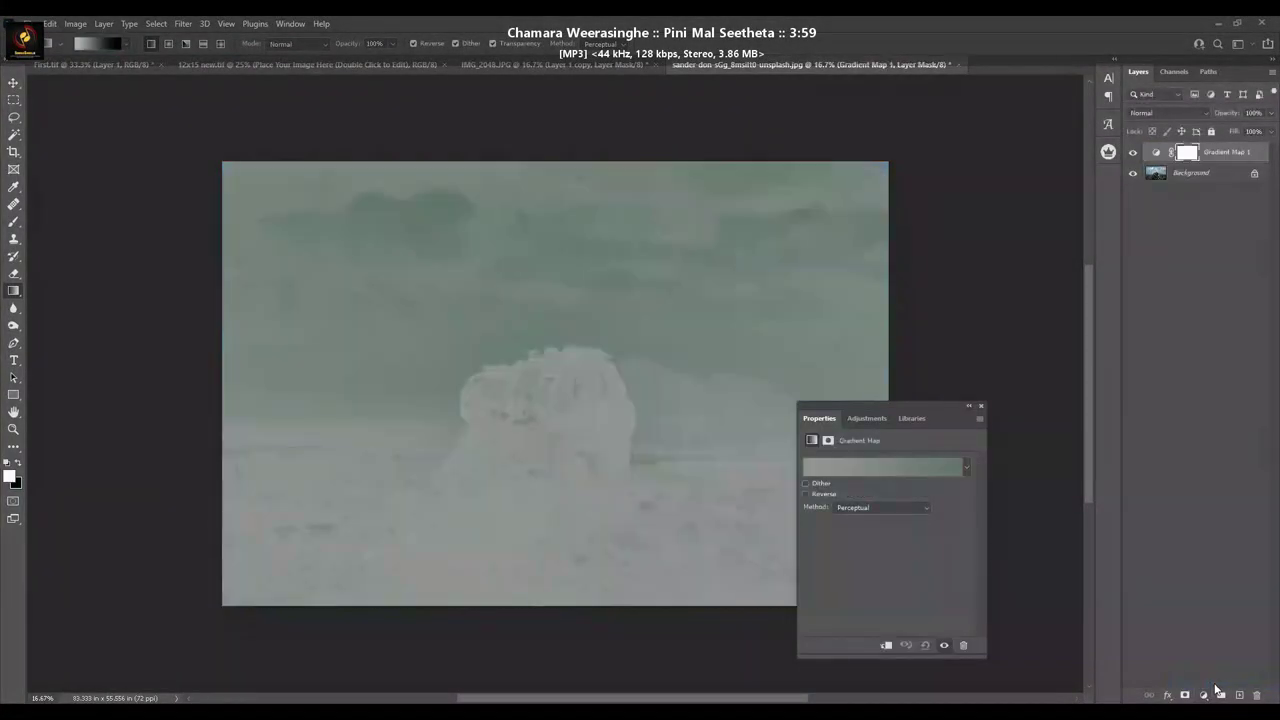
pyautogui.click(877, 466)
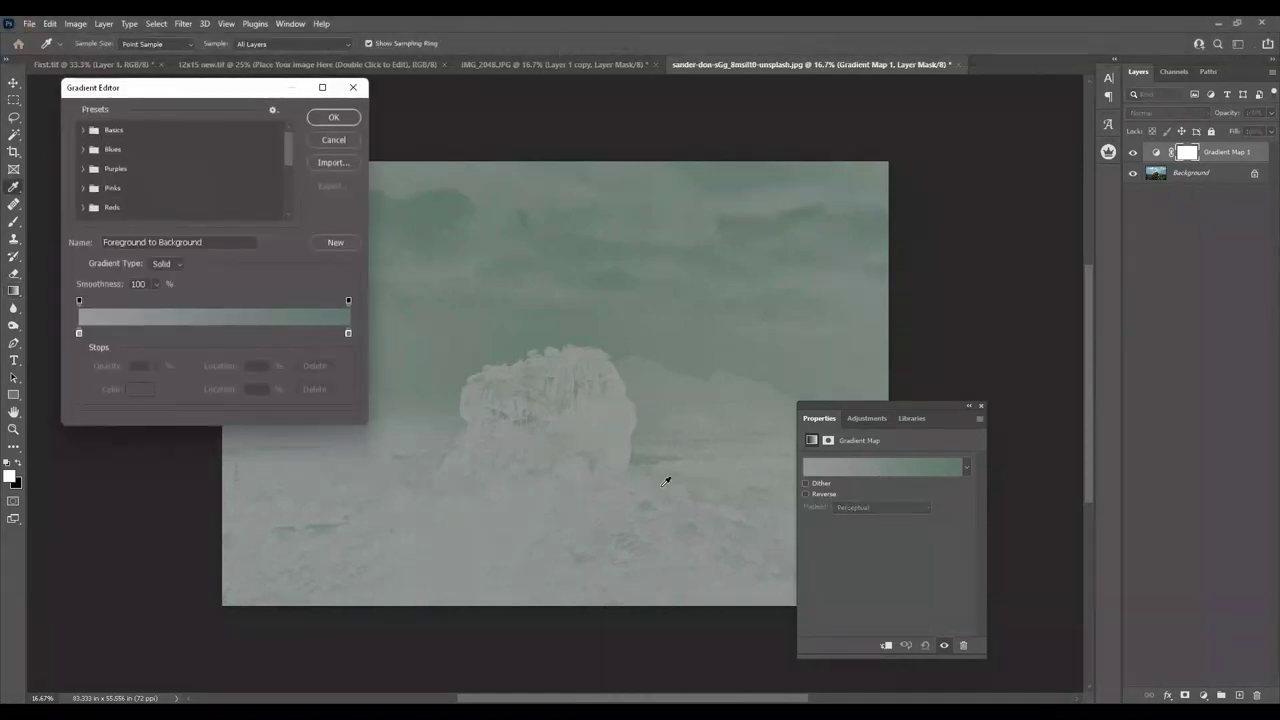
pyautogui.click(83, 131)
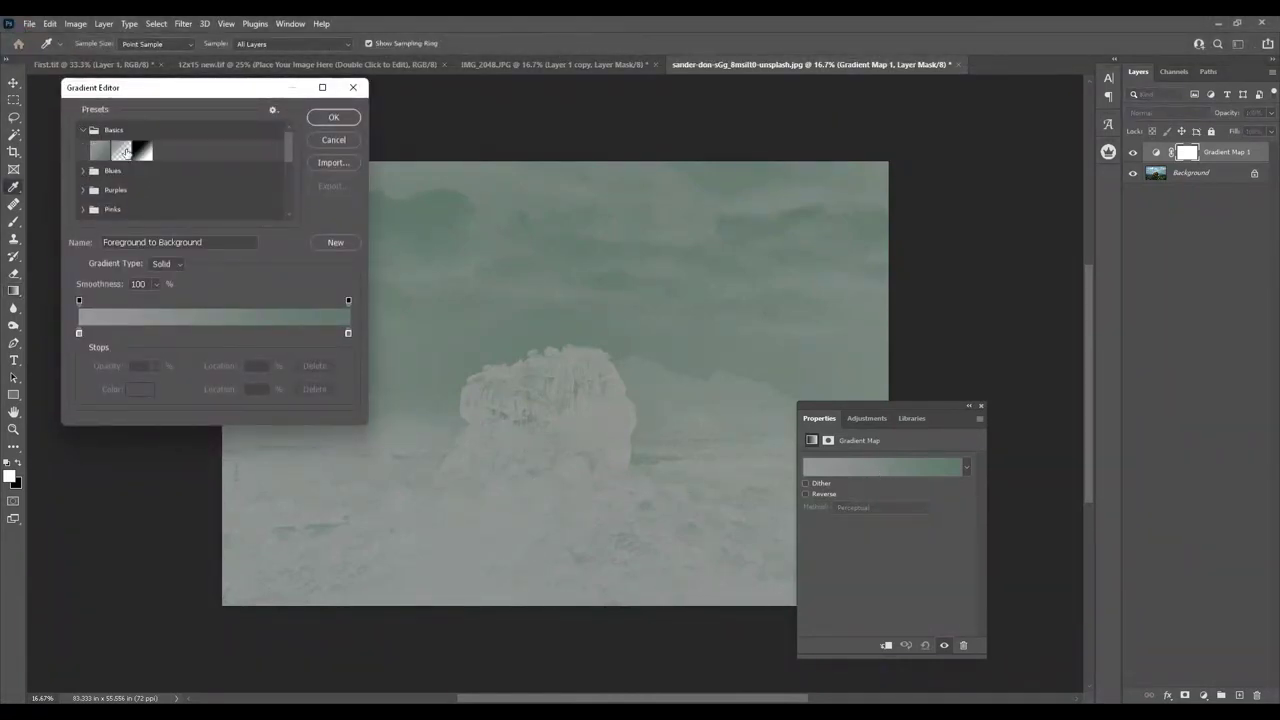
pyautogui.click(101, 149)
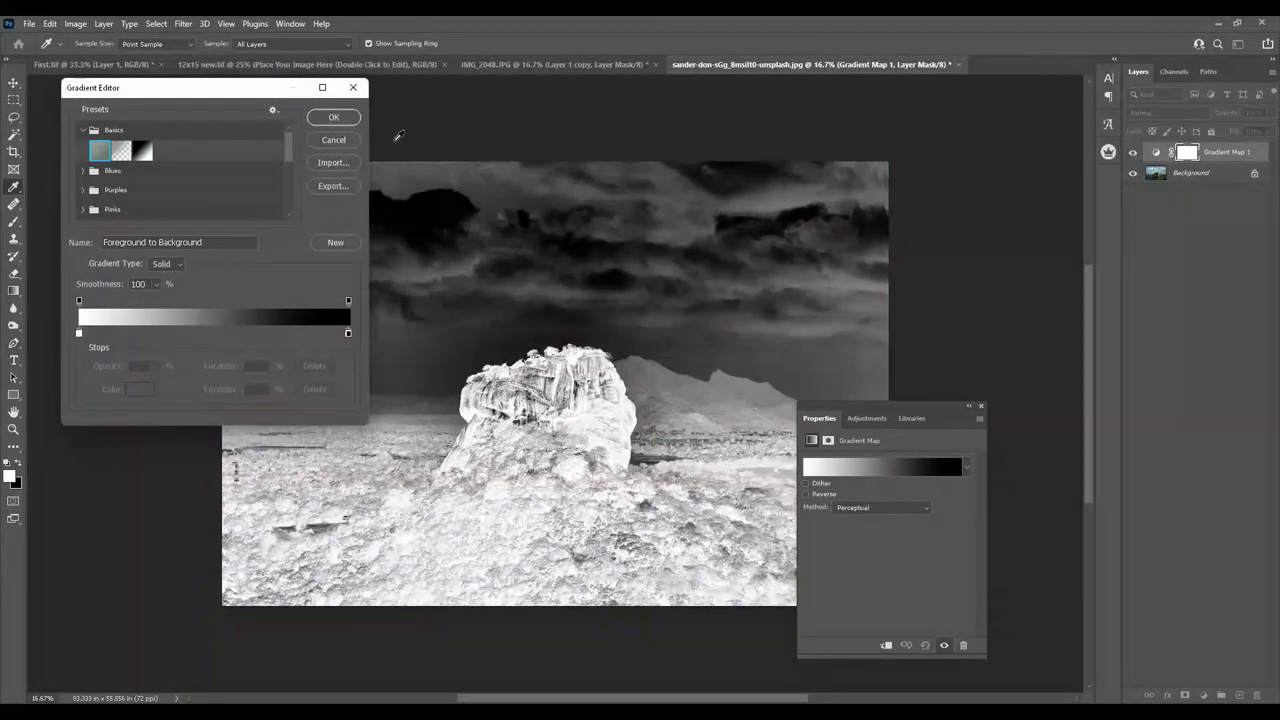
pyautogui.click(333, 117)
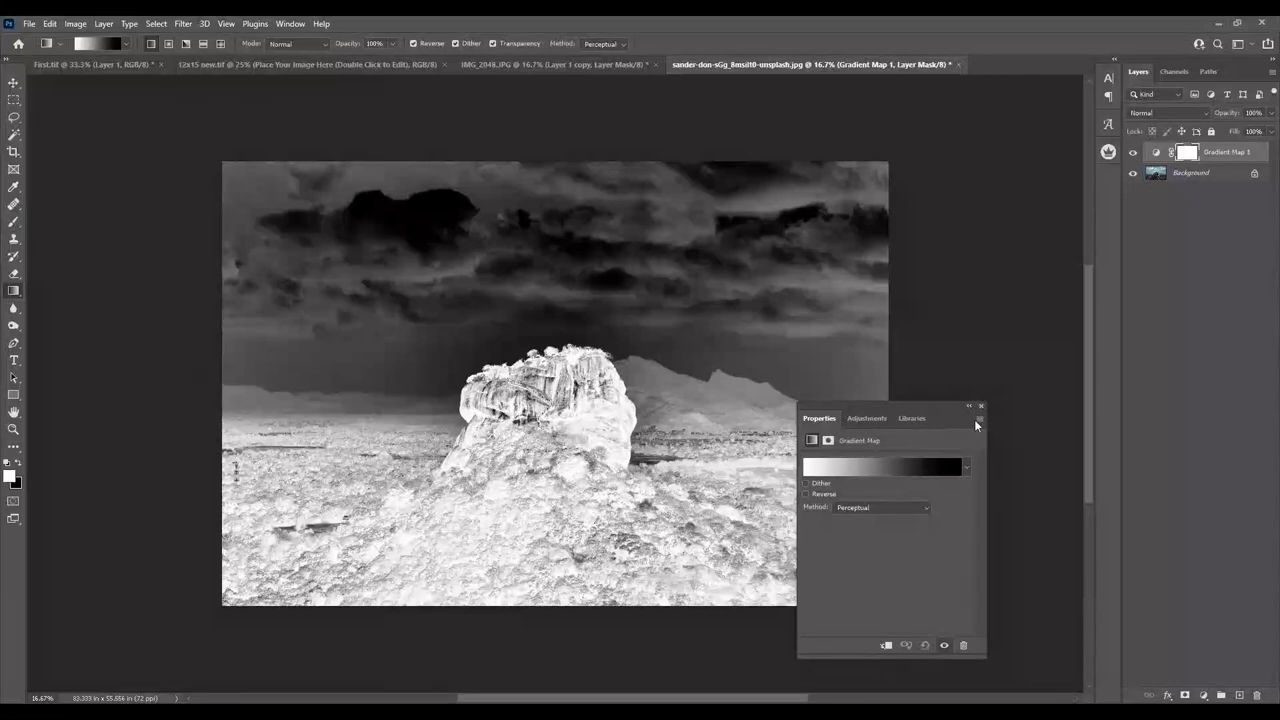
# Blend the Gradient Map layer in Hard Mix at 30% fill and toggle it to compare.
pyautogui.click(1199, 114)
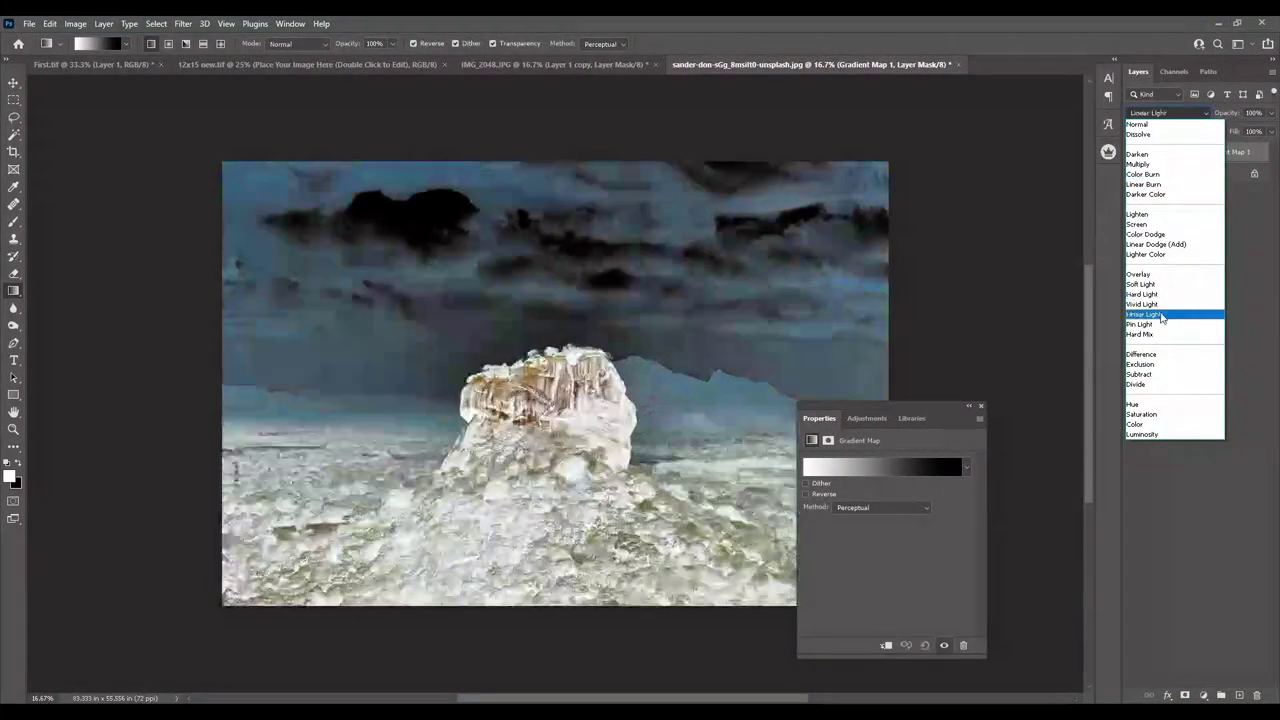
pyautogui.click(1151, 336)
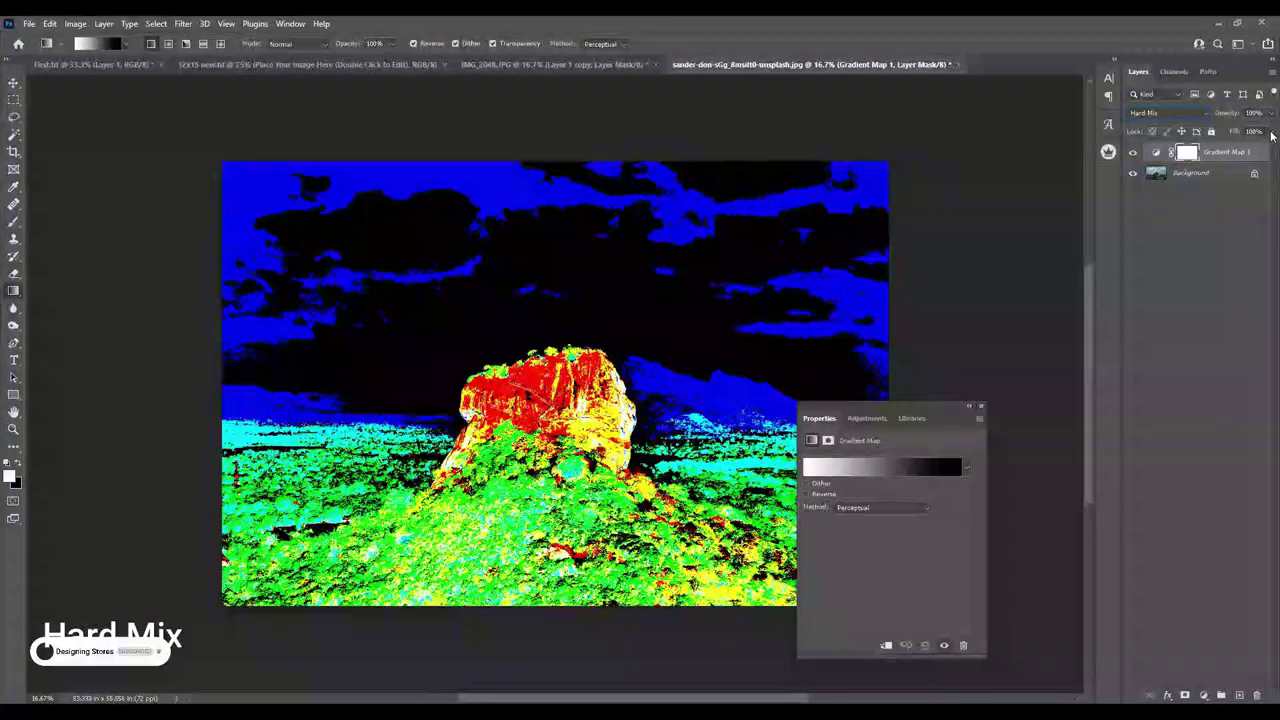
pyautogui.click(1271, 133)
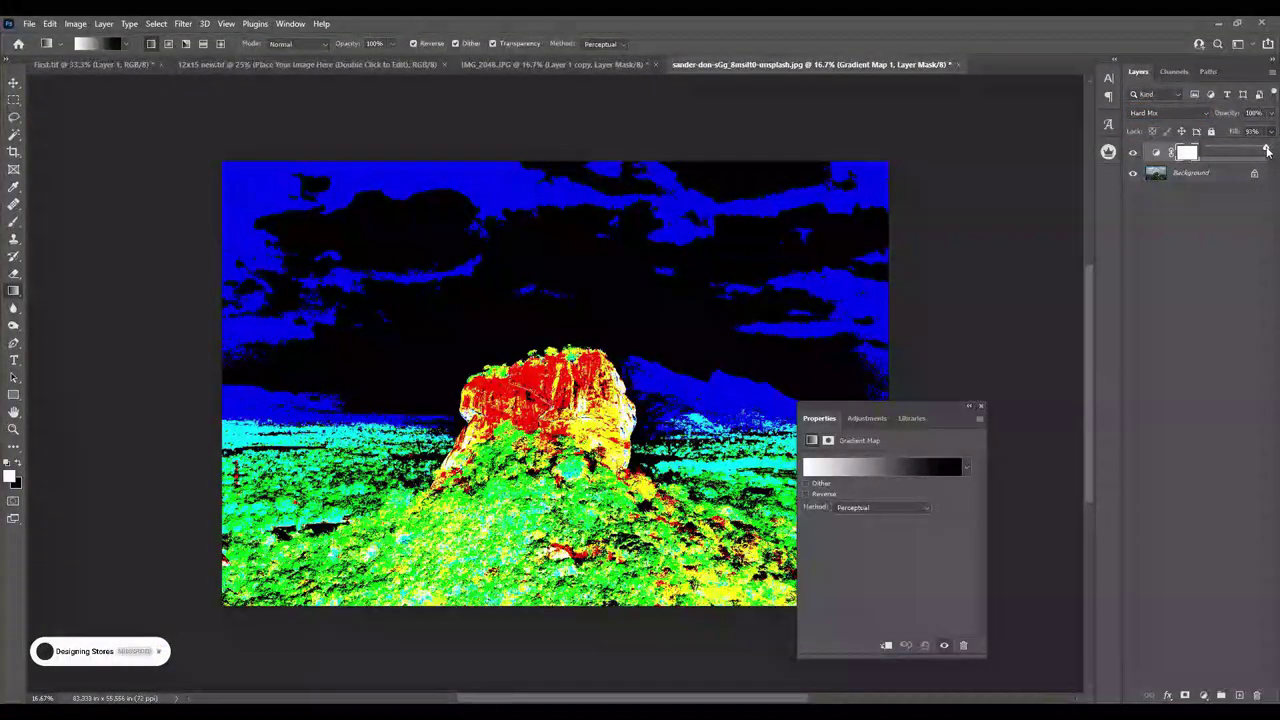
pyautogui.moveTo(1268, 150); pyautogui.dragTo(1231, 150)
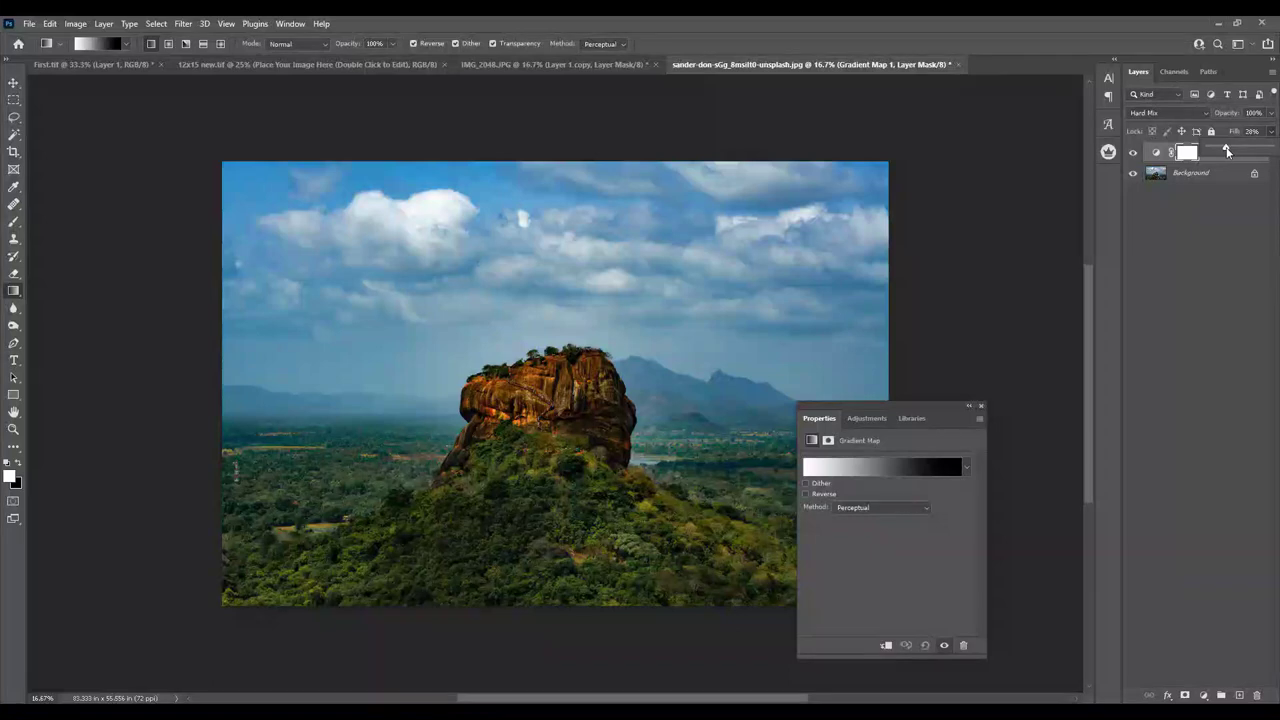
pyautogui.moveTo(1228, 150); pyautogui.dragTo(1230, 150)
pyautogui.click(1133, 154)
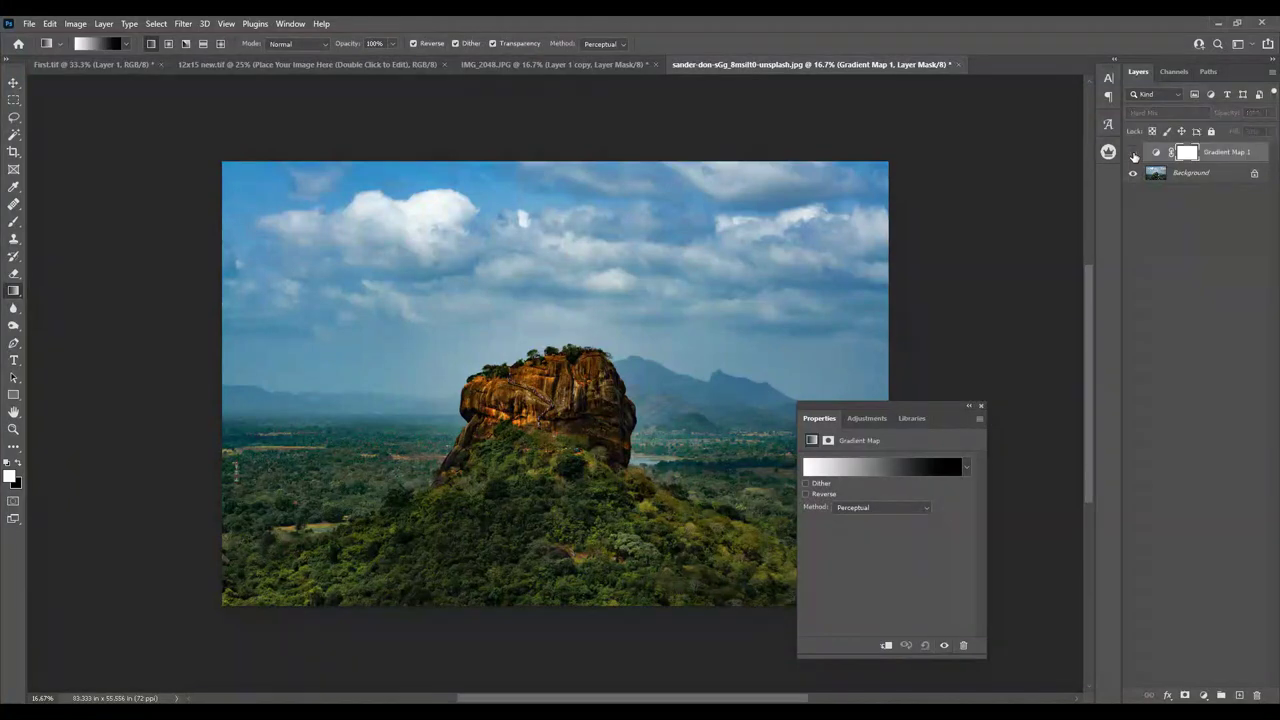
pyautogui.click(1133, 154)
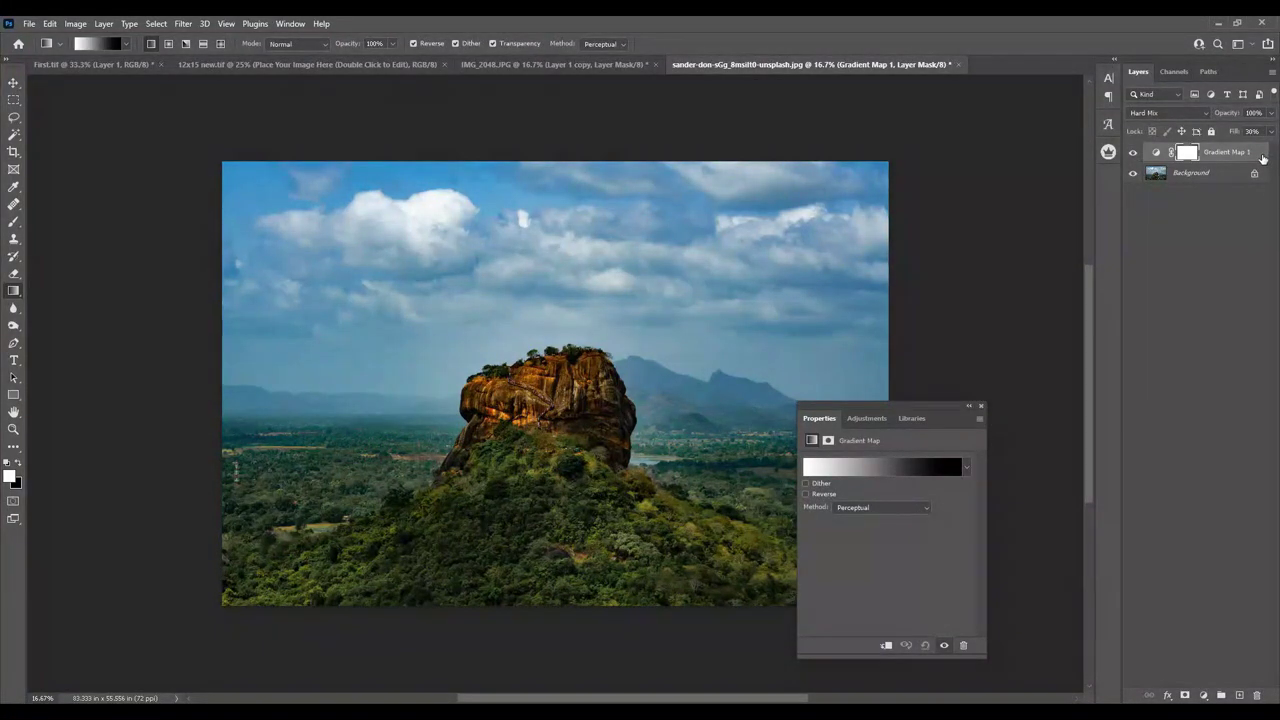
# Split the Underlying Layer Blend If white slider into a 45–255 range and apply.
pyautogui.doubleClick(1262, 158)
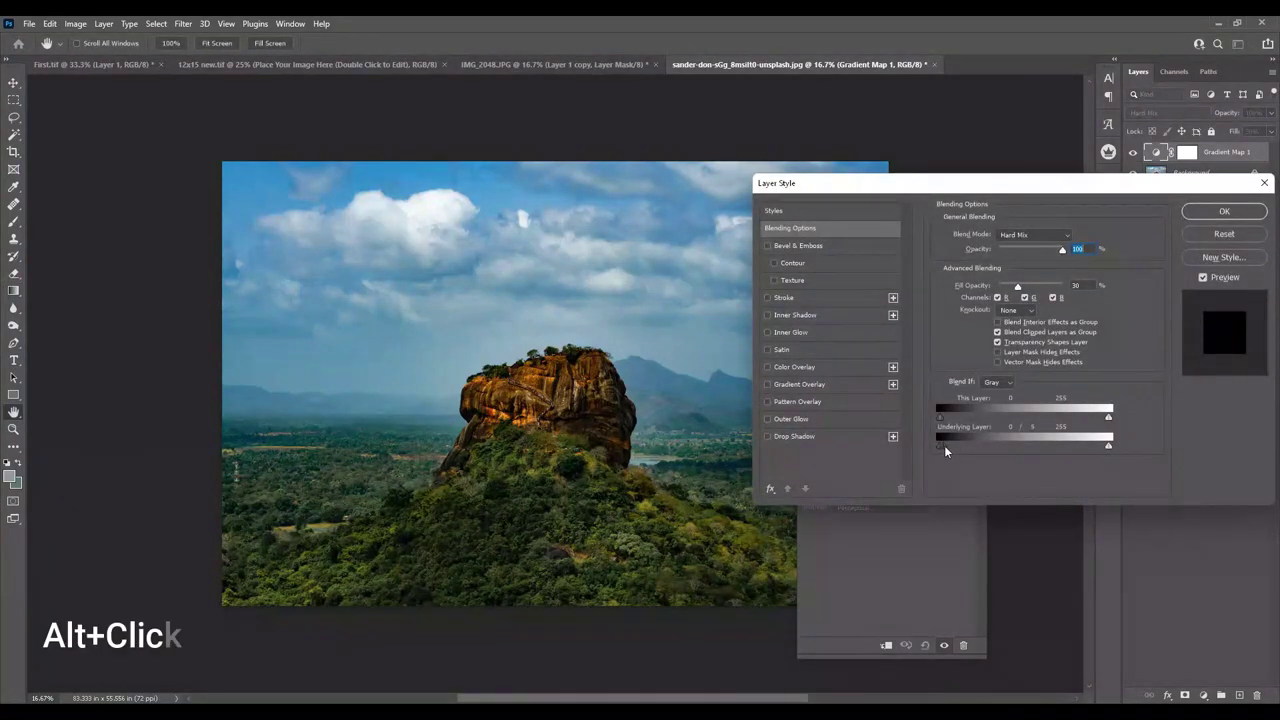
pyautogui.moveTo(945, 445); pyautogui.dragTo(1098, 448)
pyautogui.press('alt')
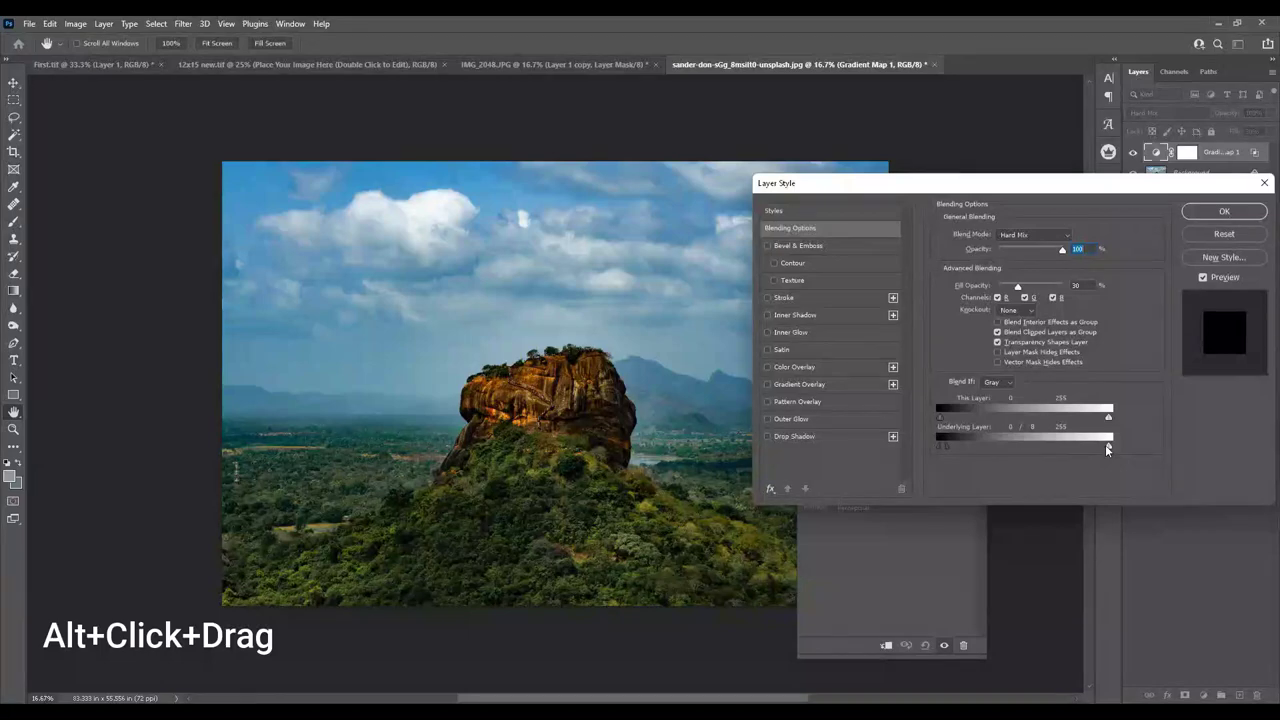
pyautogui.moveTo(1079, 446); pyautogui.dragTo(954, 447)
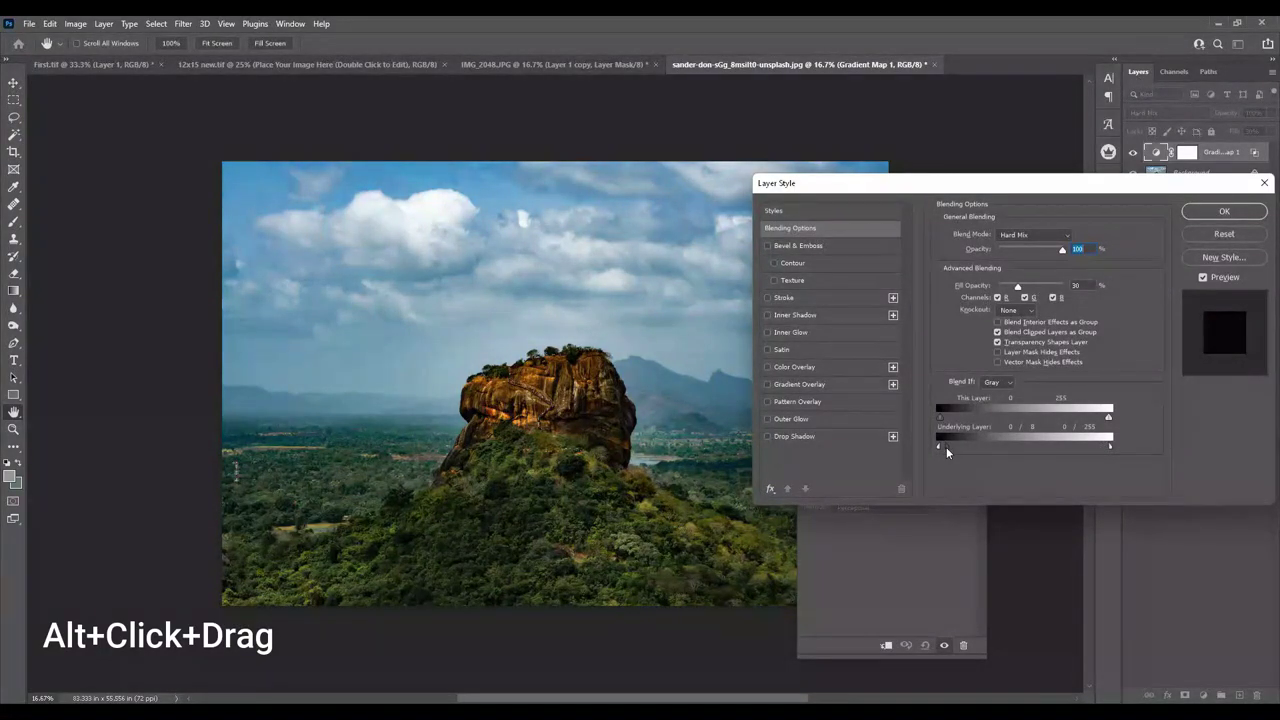
pyautogui.moveTo(996, 447); pyautogui.dragTo(1112, 447)
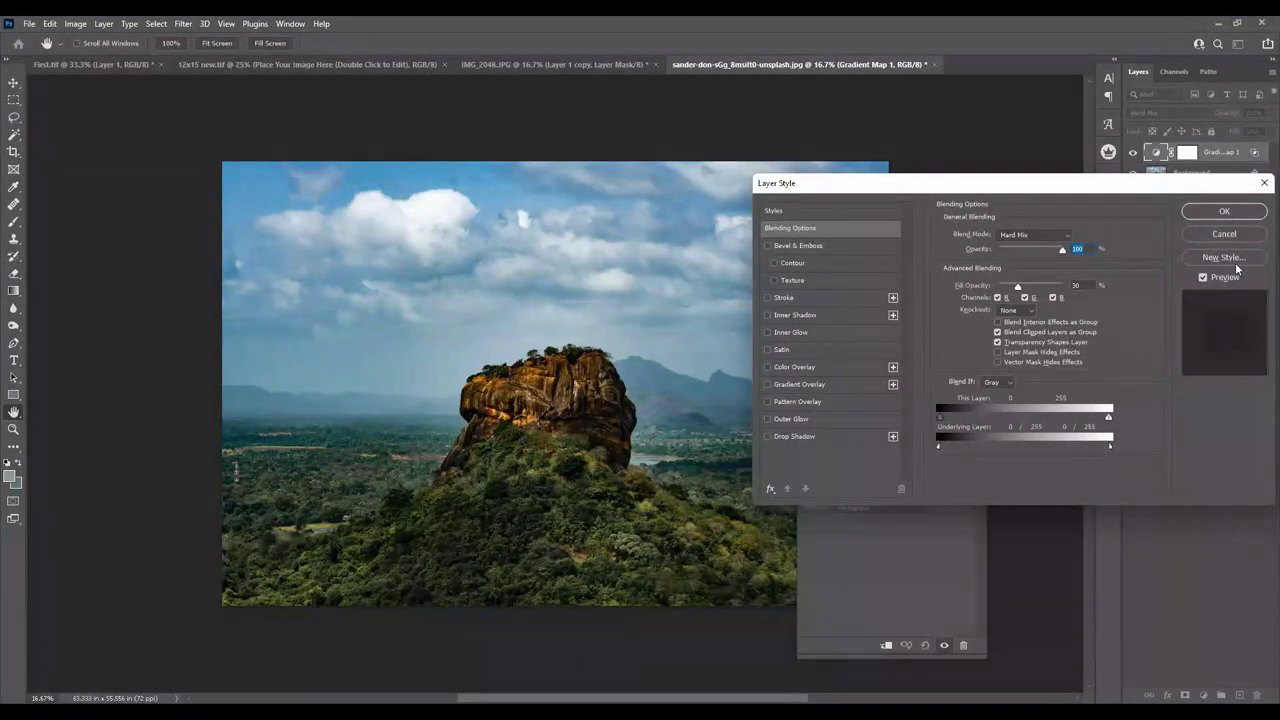
pyautogui.click(1224, 211)
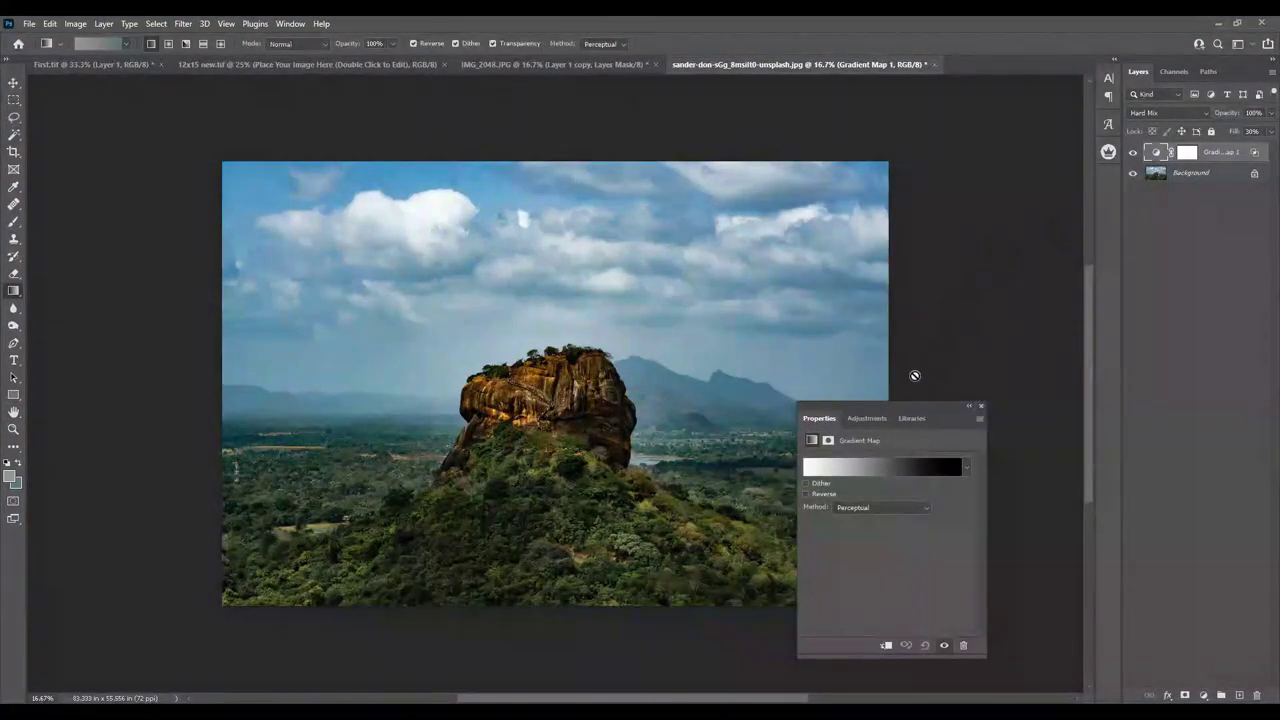
# Switch the Gradient Map to a Noise gradient type with Roughness 10.
pyautogui.click(872, 465)
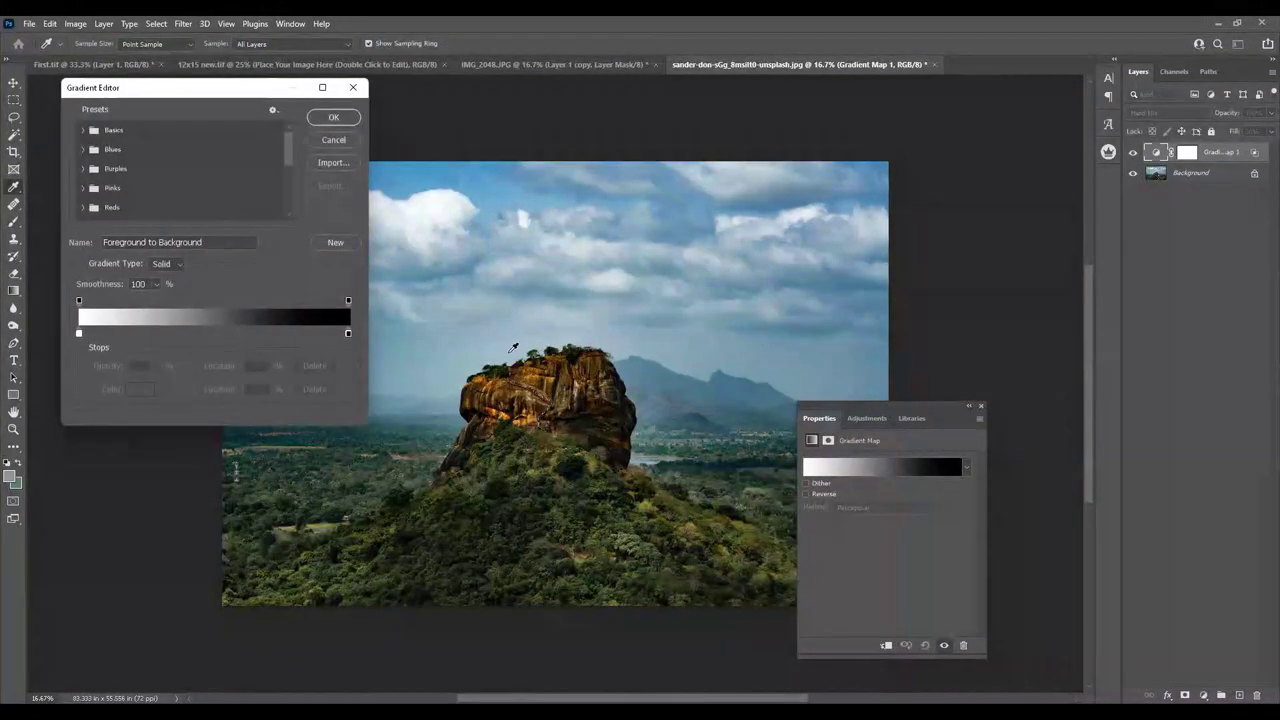
pyautogui.click(170, 264)
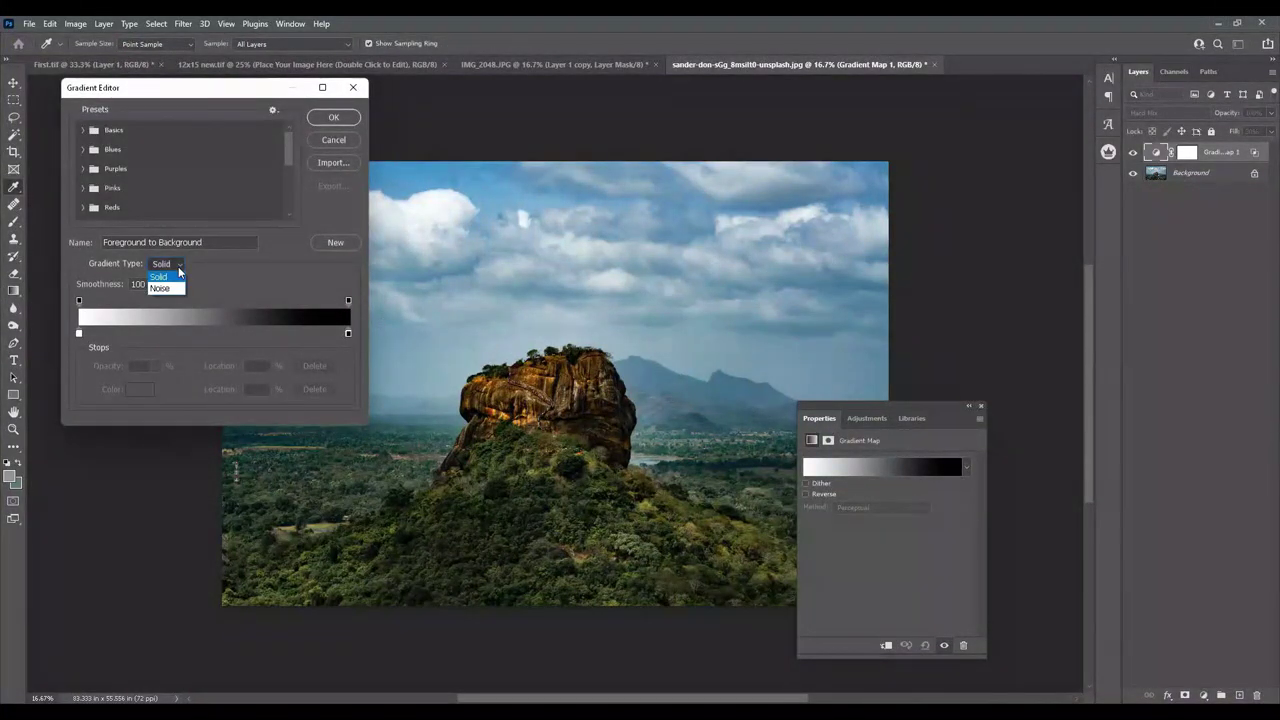
pyautogui.click(166, 288)
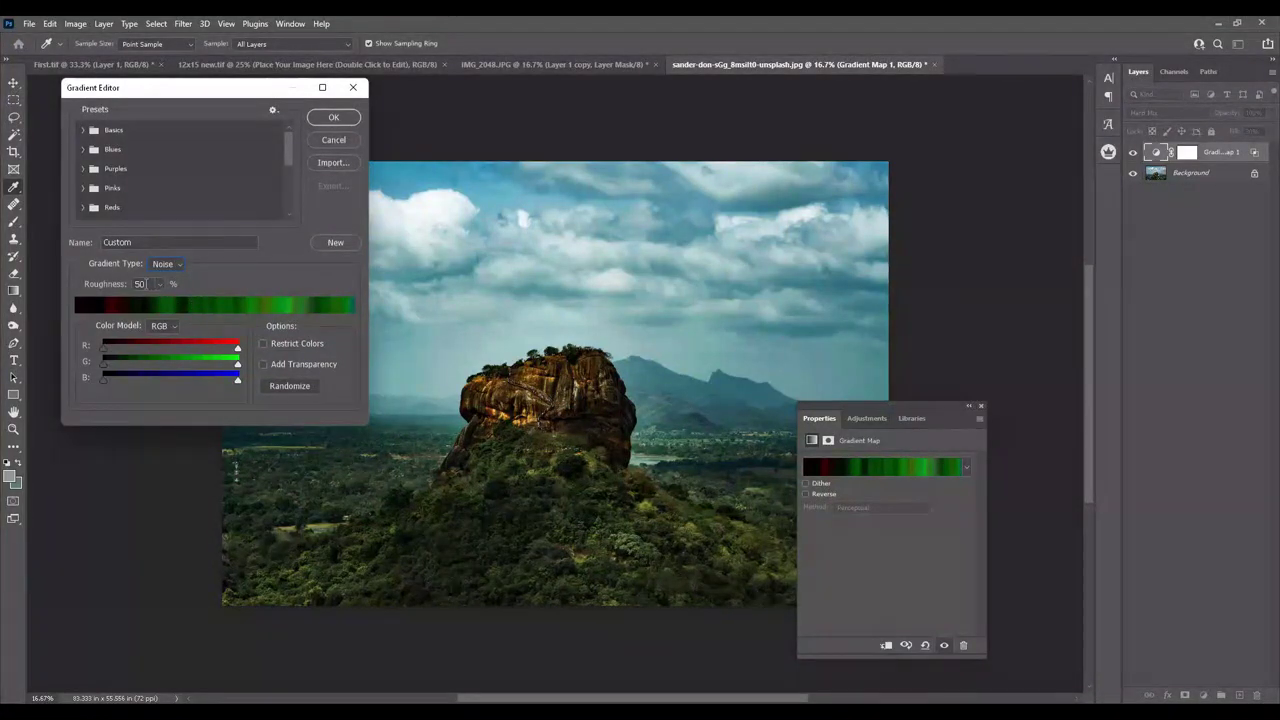
pyautogui.hotkey('shift', 'Up')
pyautogui.hotkey('shift', 'Up')
pyautogui.write('10')
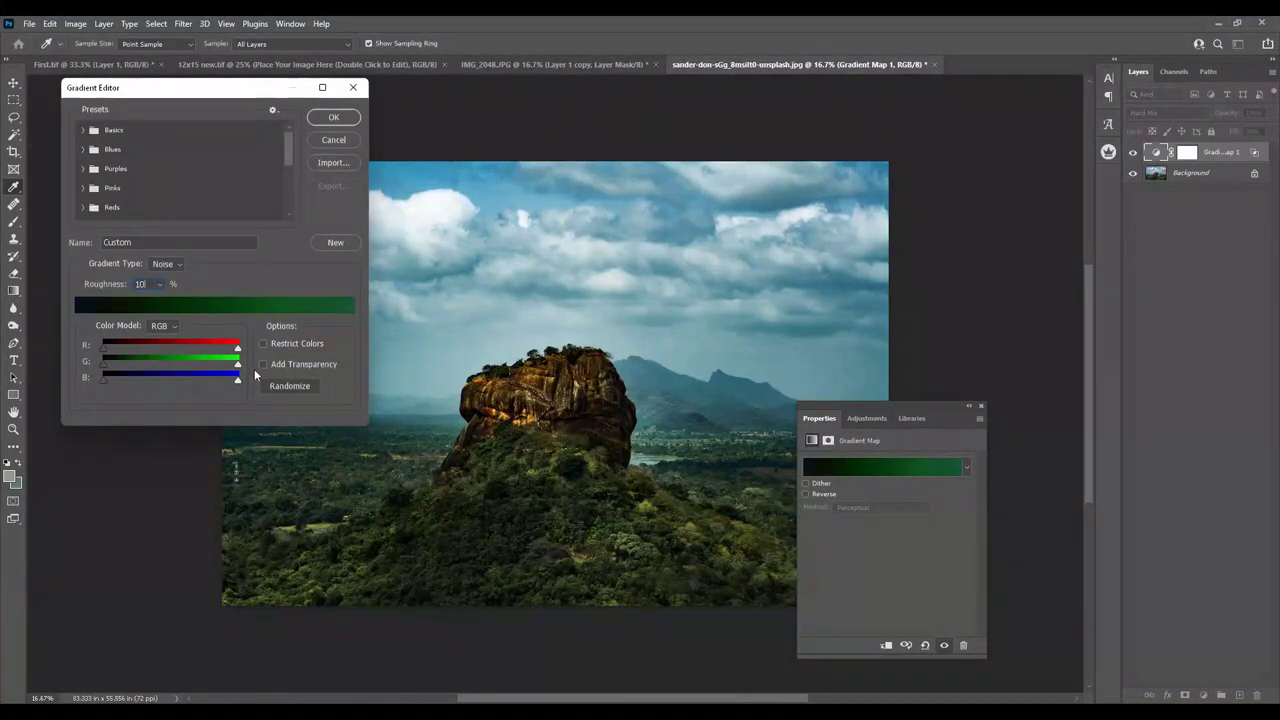
# Randomize the noise gradient repeatedly until it produces an orange colour range.
pyautogui.click(299, 386)
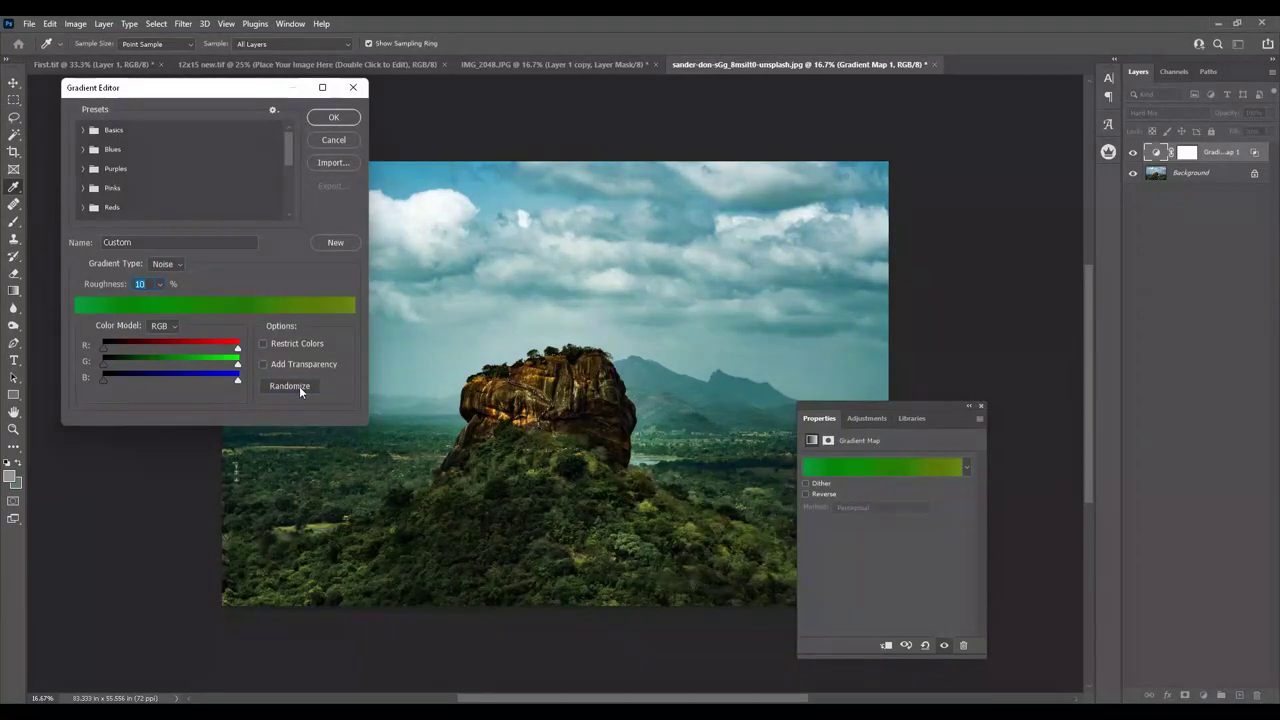
pyautogui.click(299, 386)
pyautogui.click(299, 386)
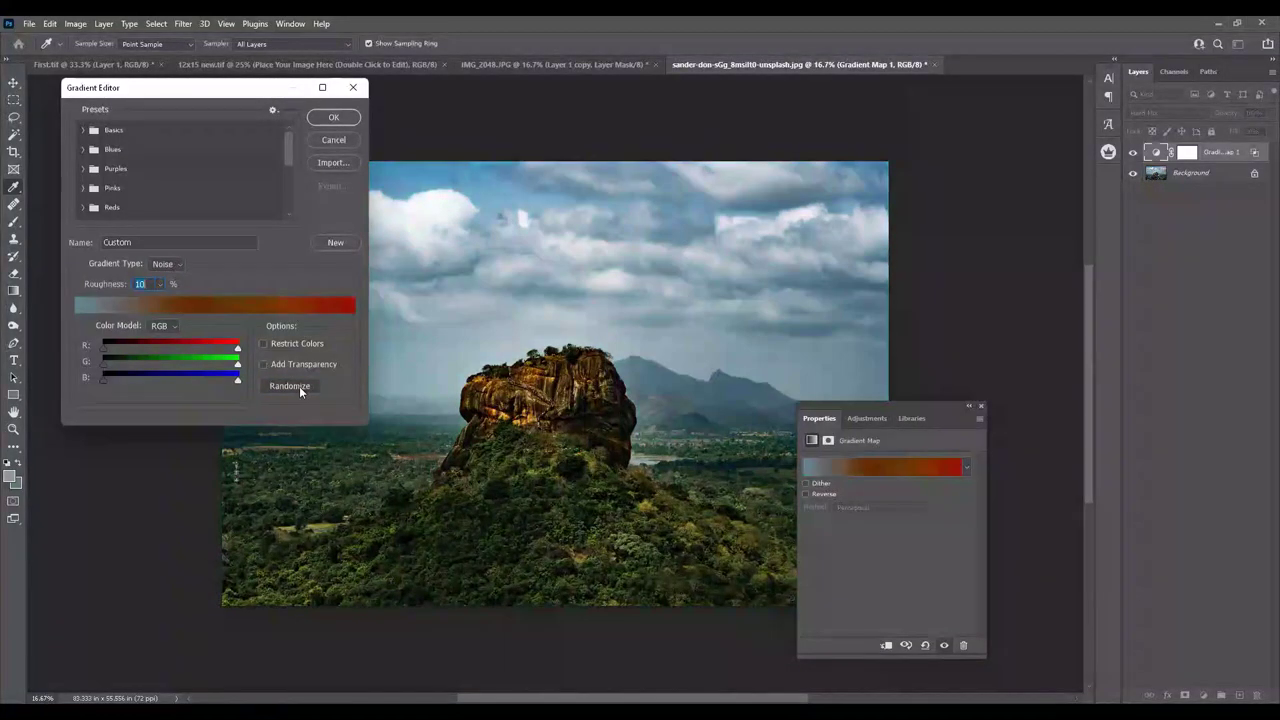
pyautogui.click(299, 386)
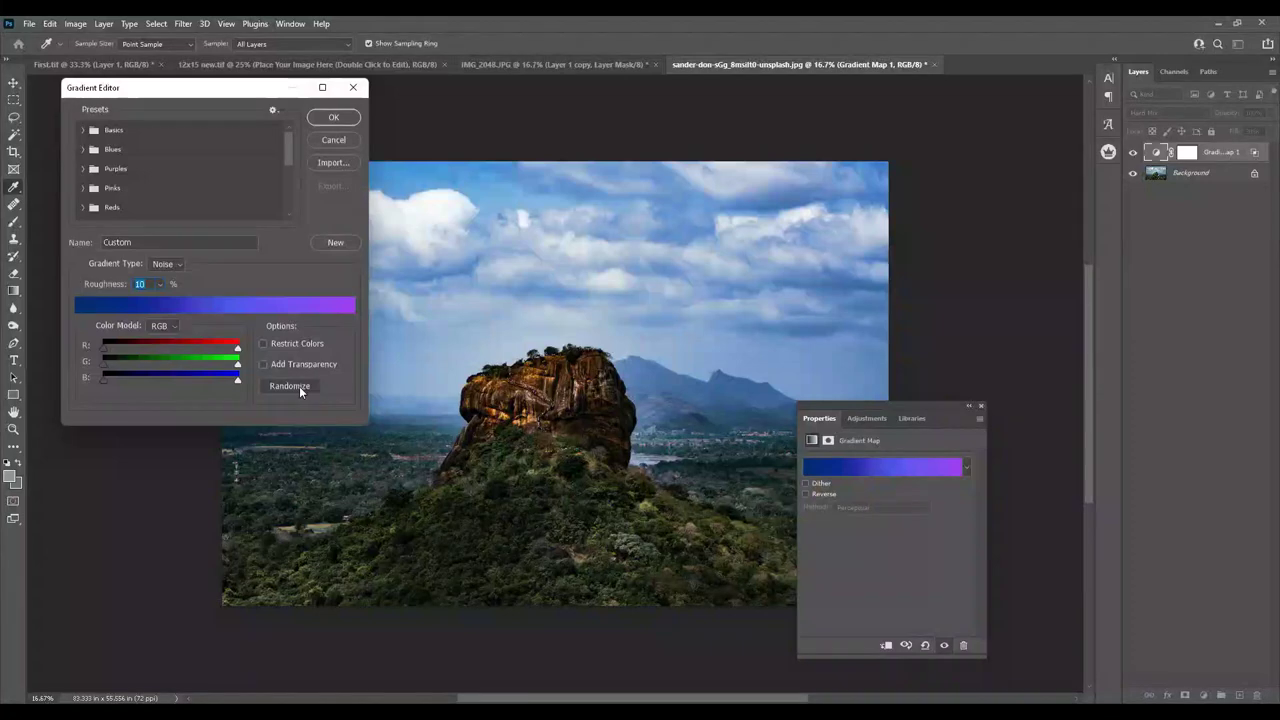
pyautogui.click(299, 386)
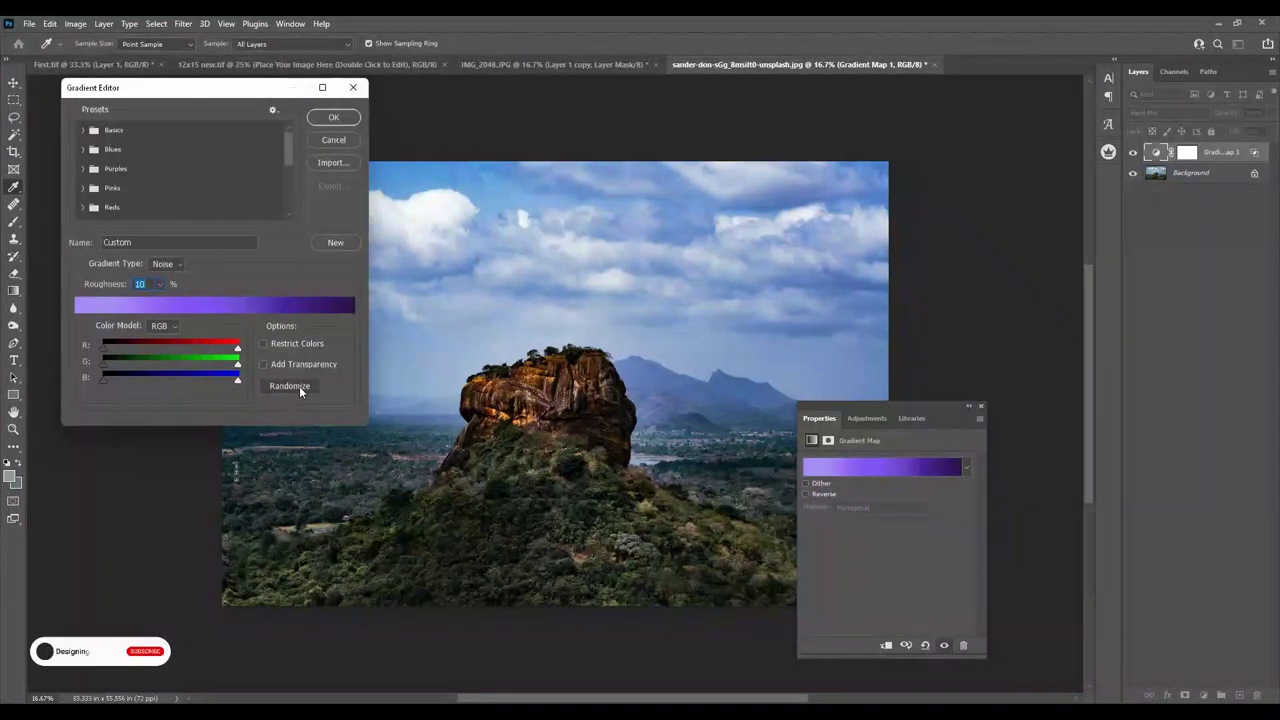
pyautogui.click(299, 386)
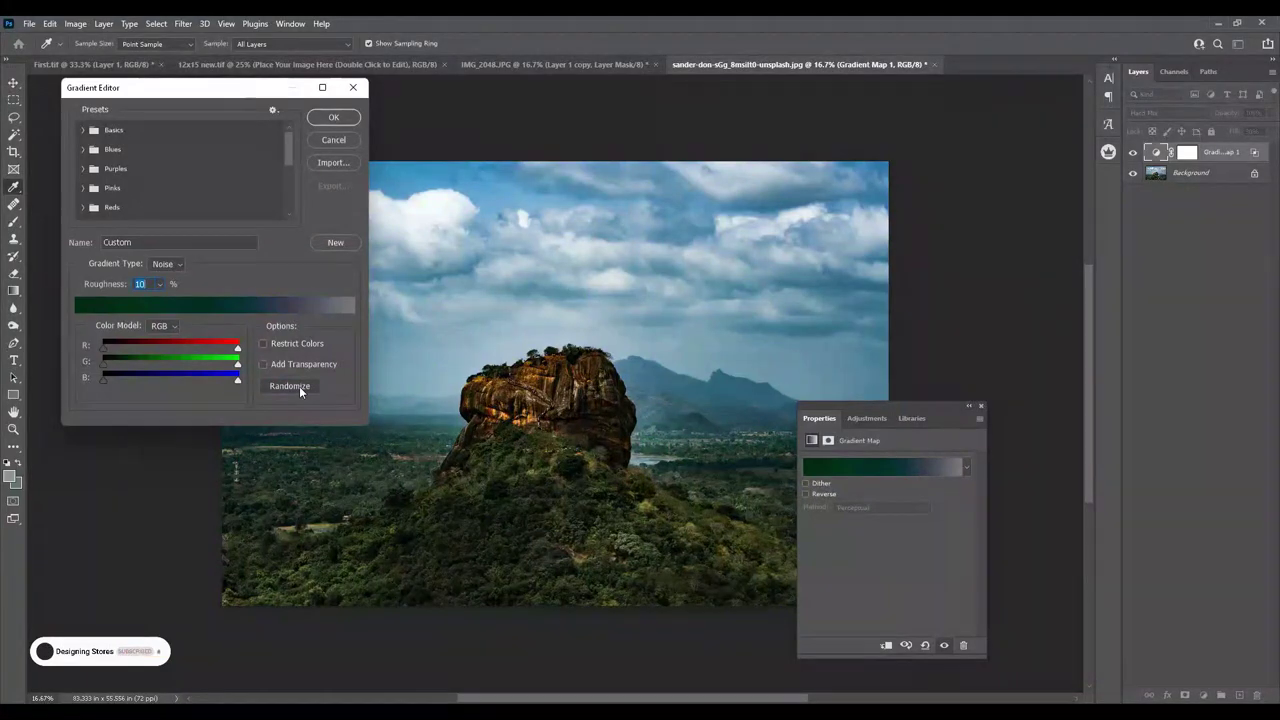
pyautogui.click(299, 386)
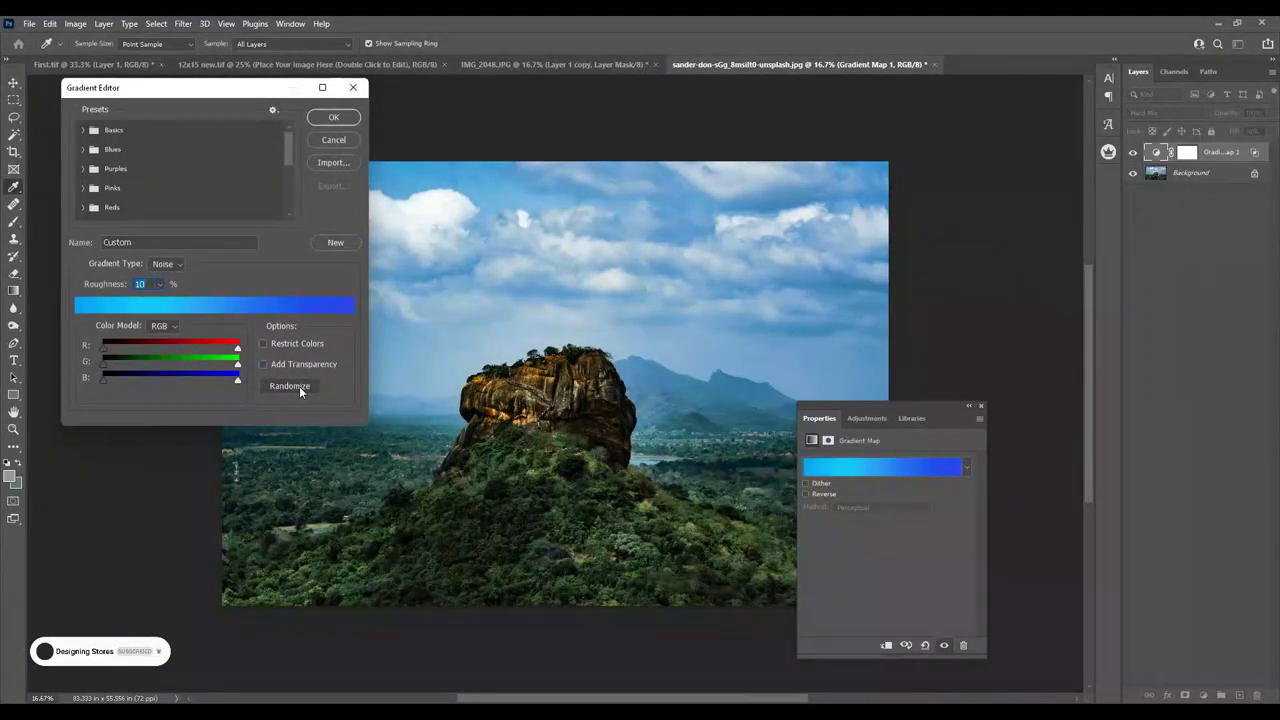
pyautogui.click(299, 386)
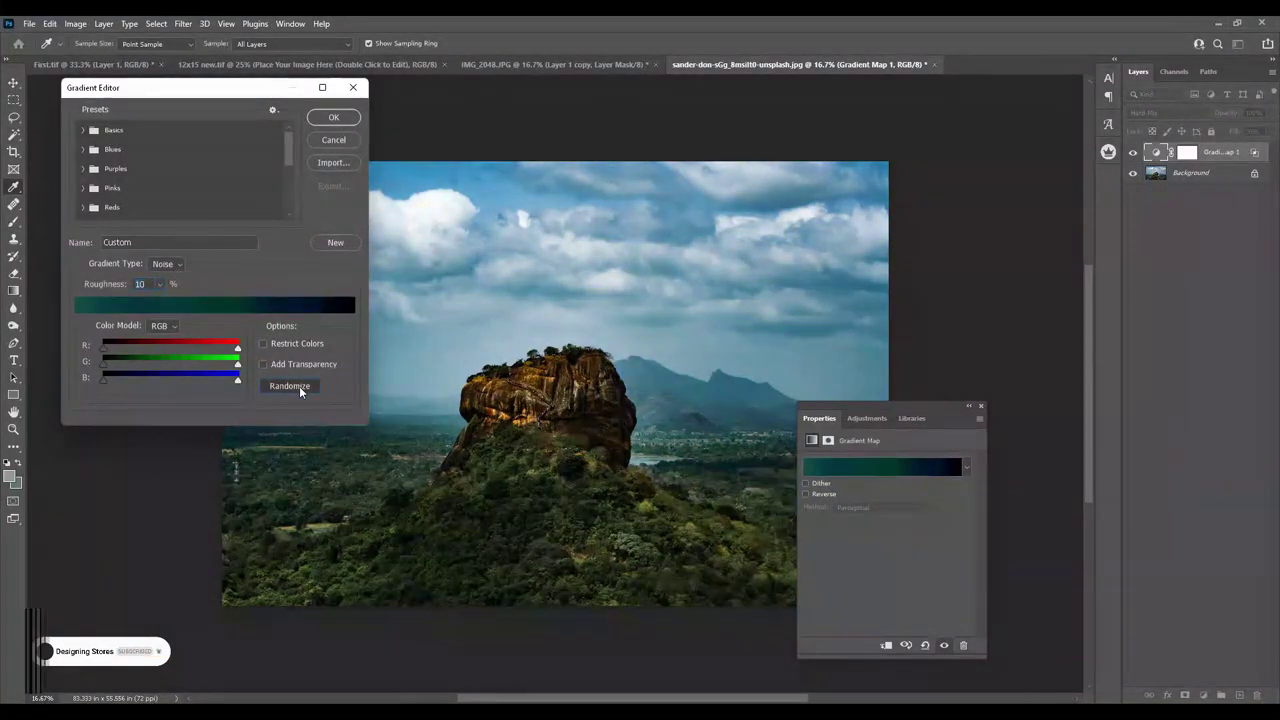
pyautogui.click(299, 386)
pyautogui.click(299, 386)
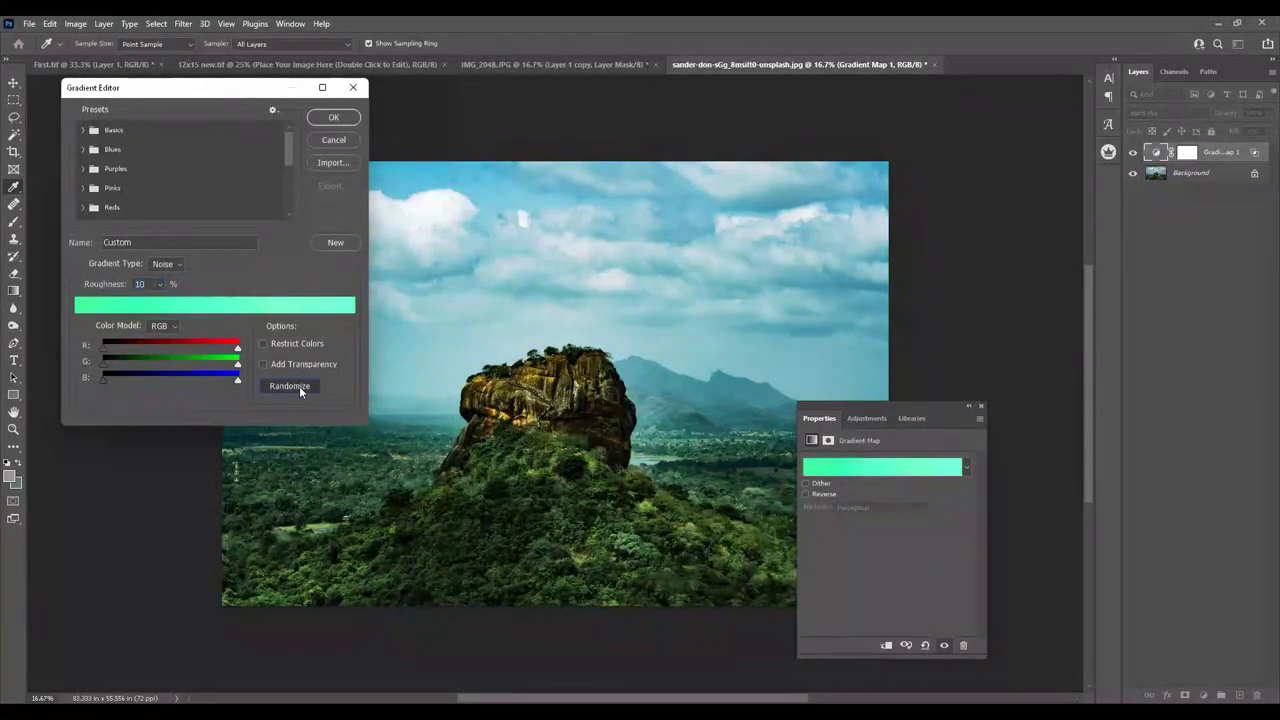
pyautogui.click(299, 386)
pyautogui.click(299, 386)
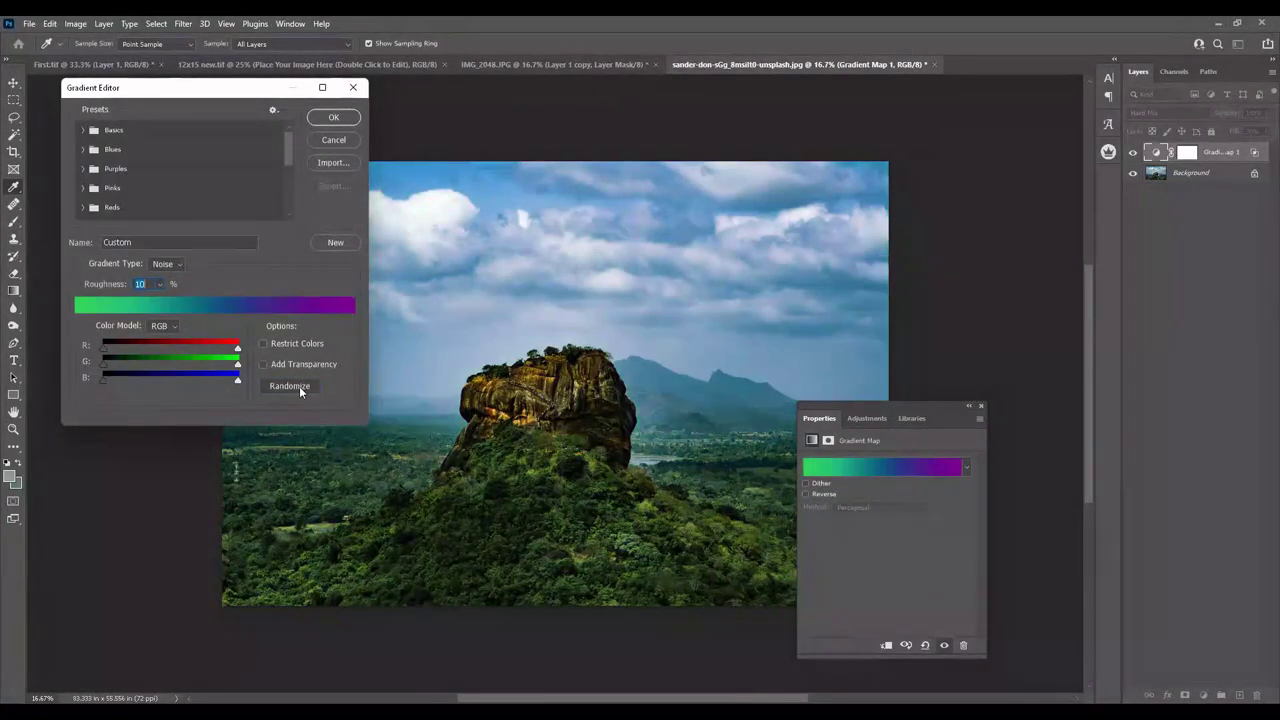
pyautogui.click(299, 386)
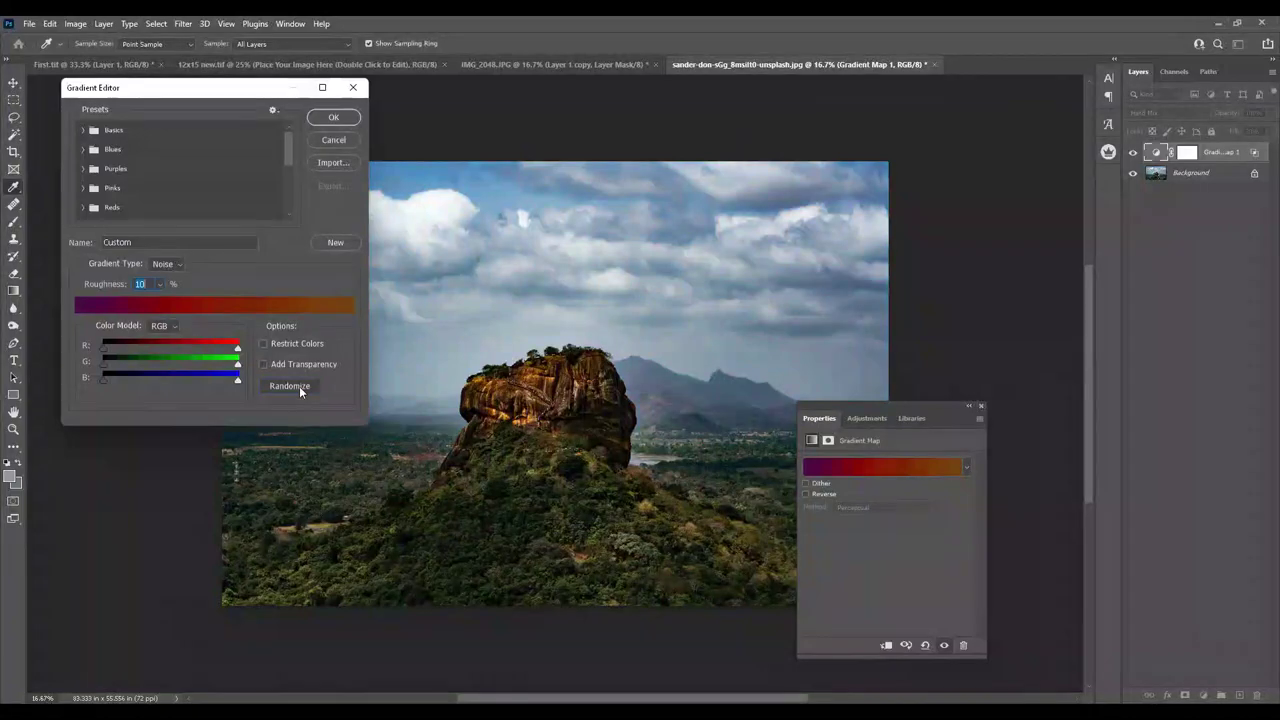
pyautogui.click(299, 386)
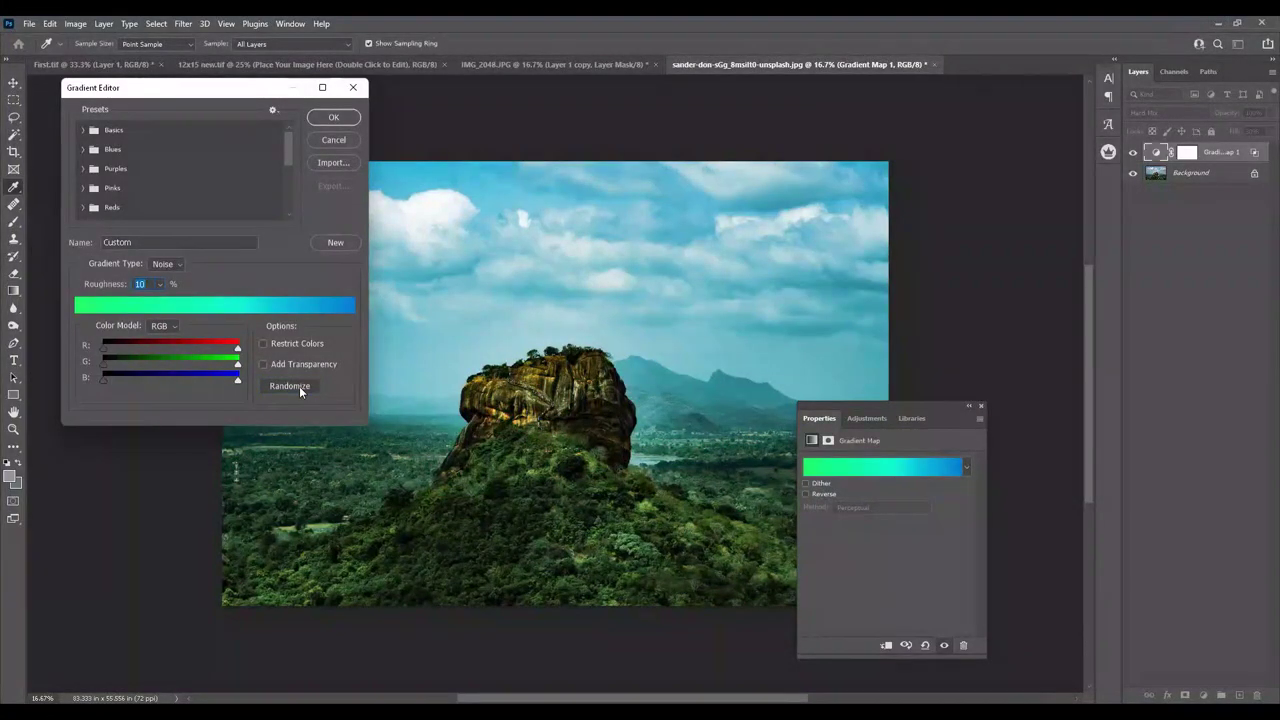
pyautogui.click(299, 386)
pyautogui.click(299, 386)
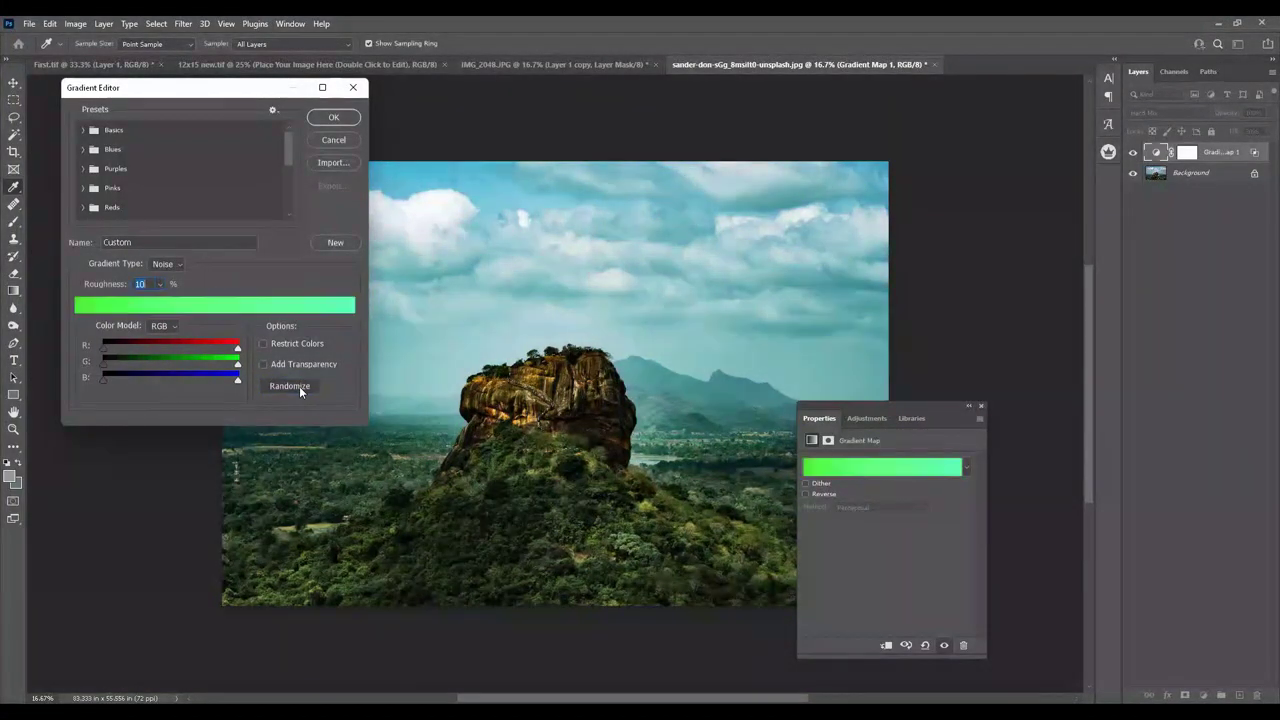
pyautogui.click(299, 386)
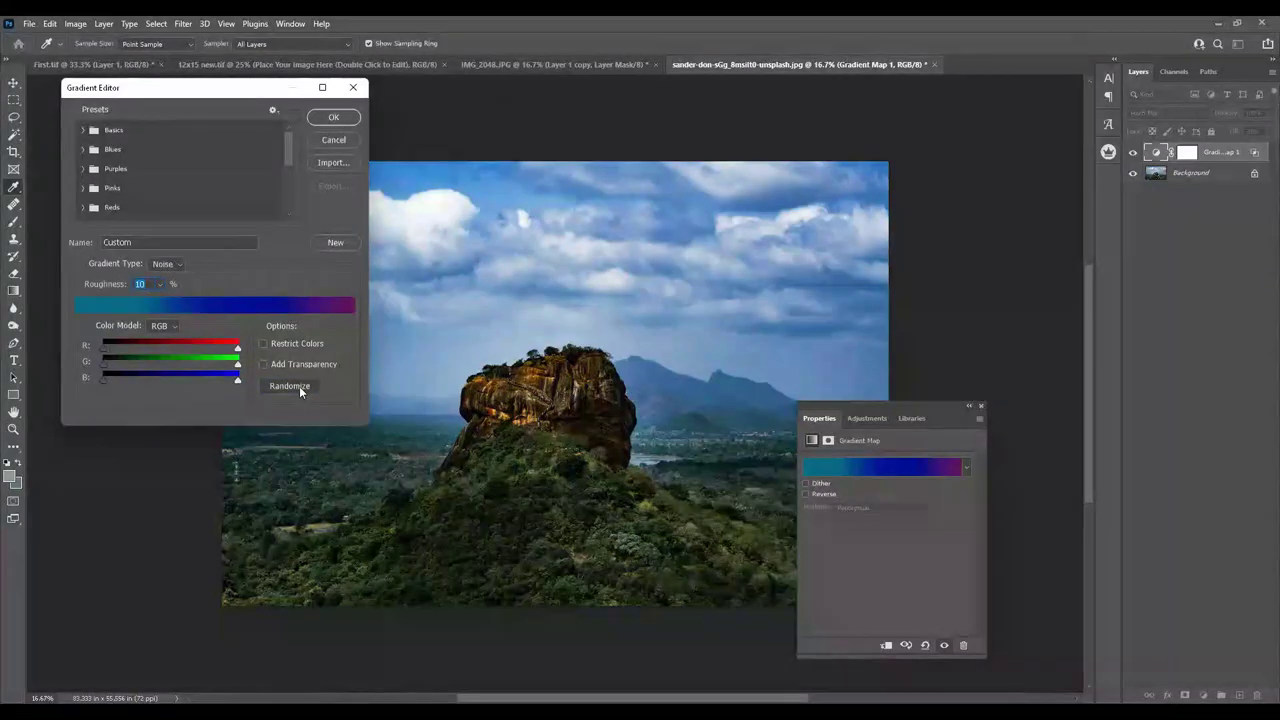
pyautogui.click(299, 386)
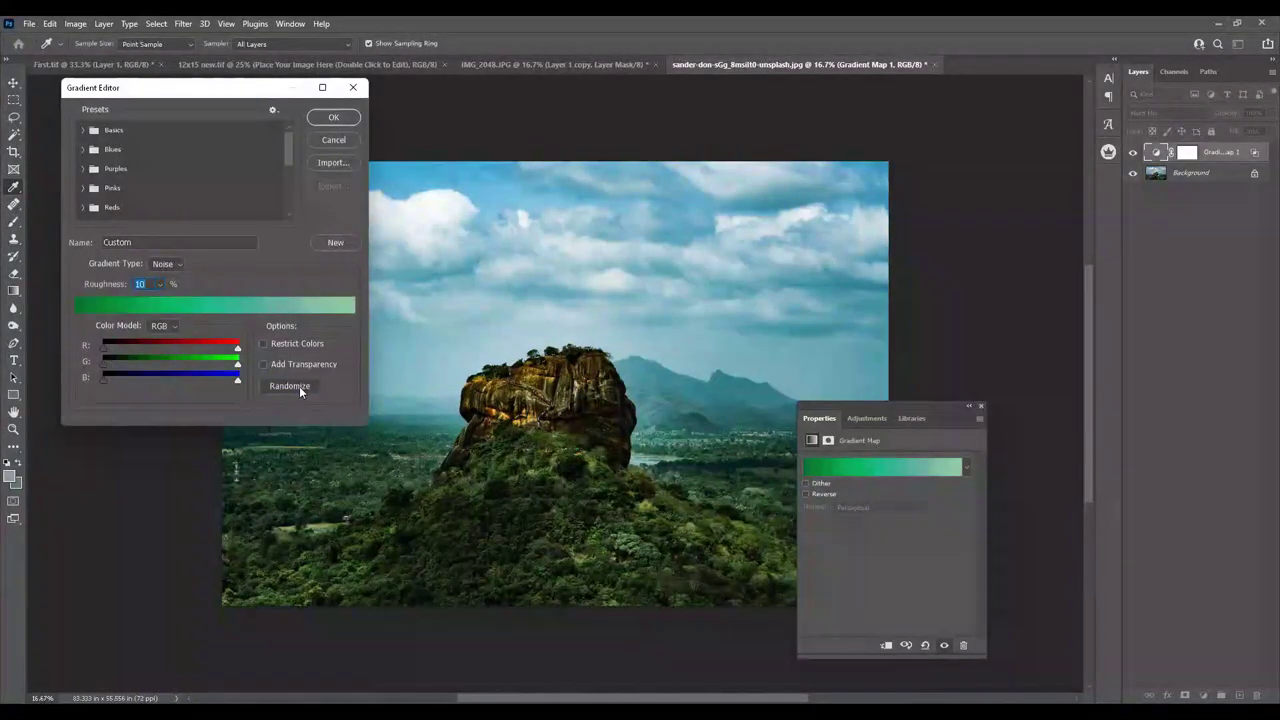
pyautogui.click(299, 386)
pyautogui.click(299, 386)
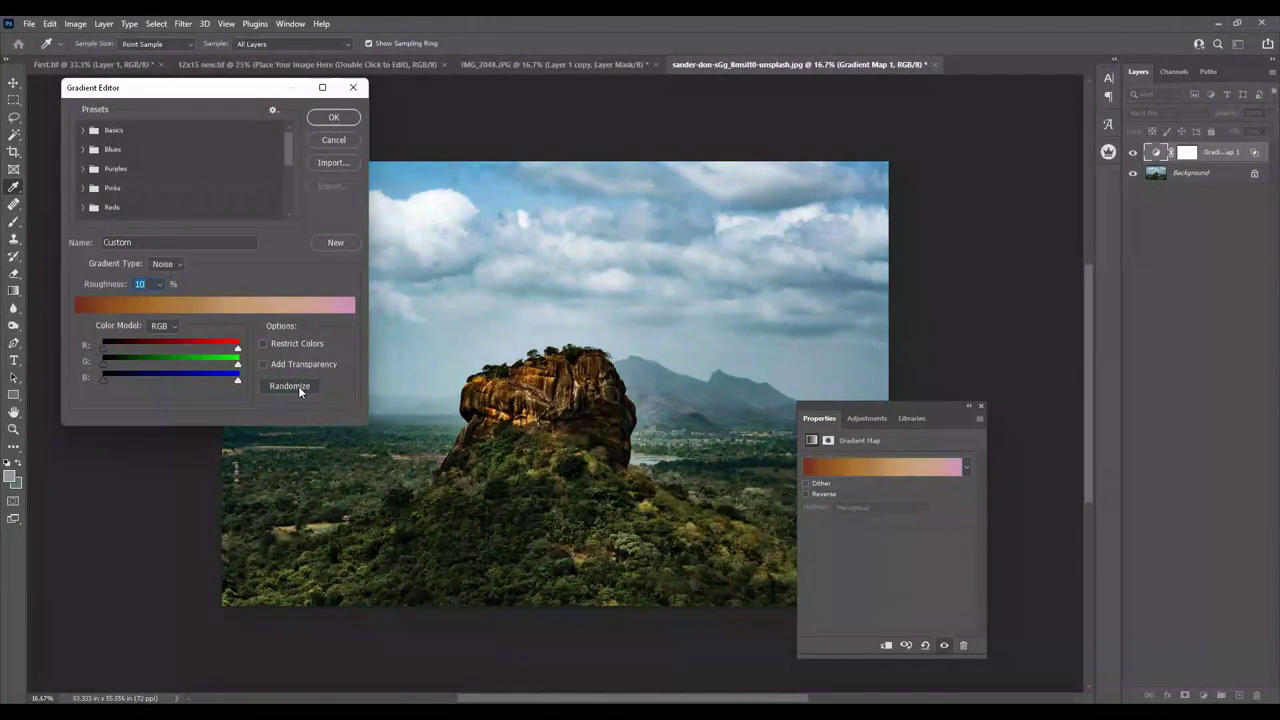
pyautogui.click(298, 386)
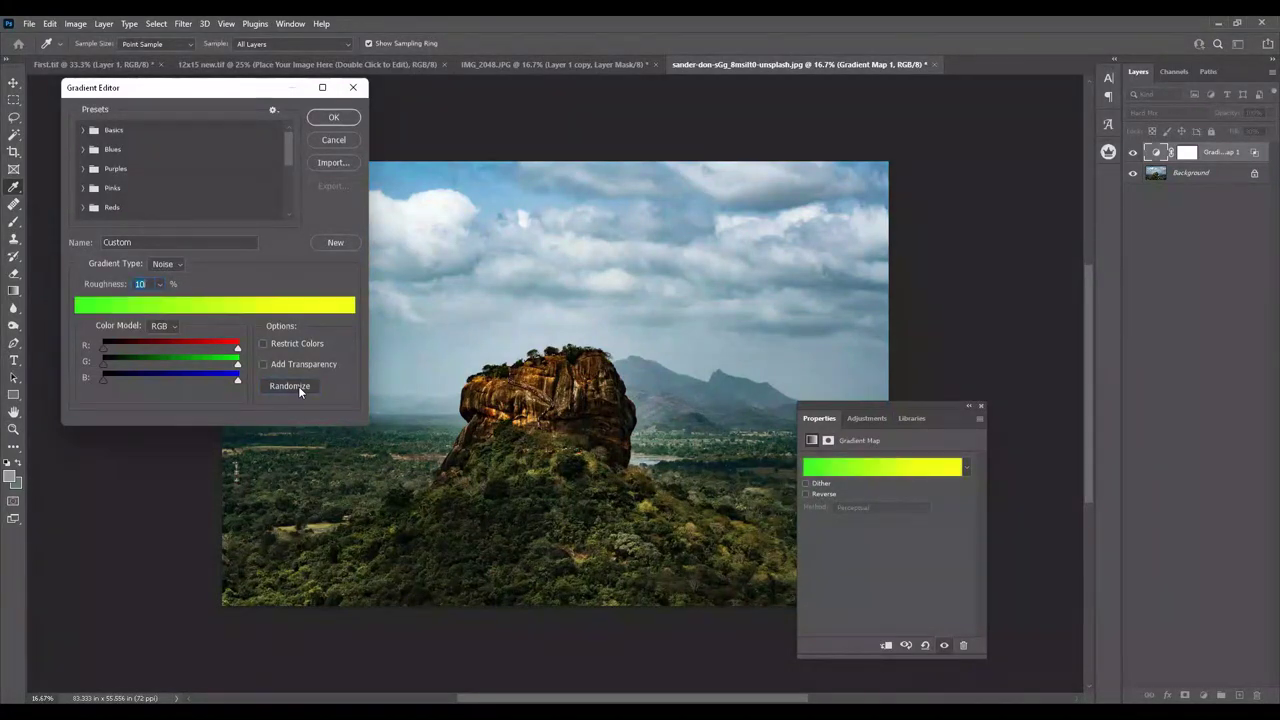
pyautogui.click(298, 386)
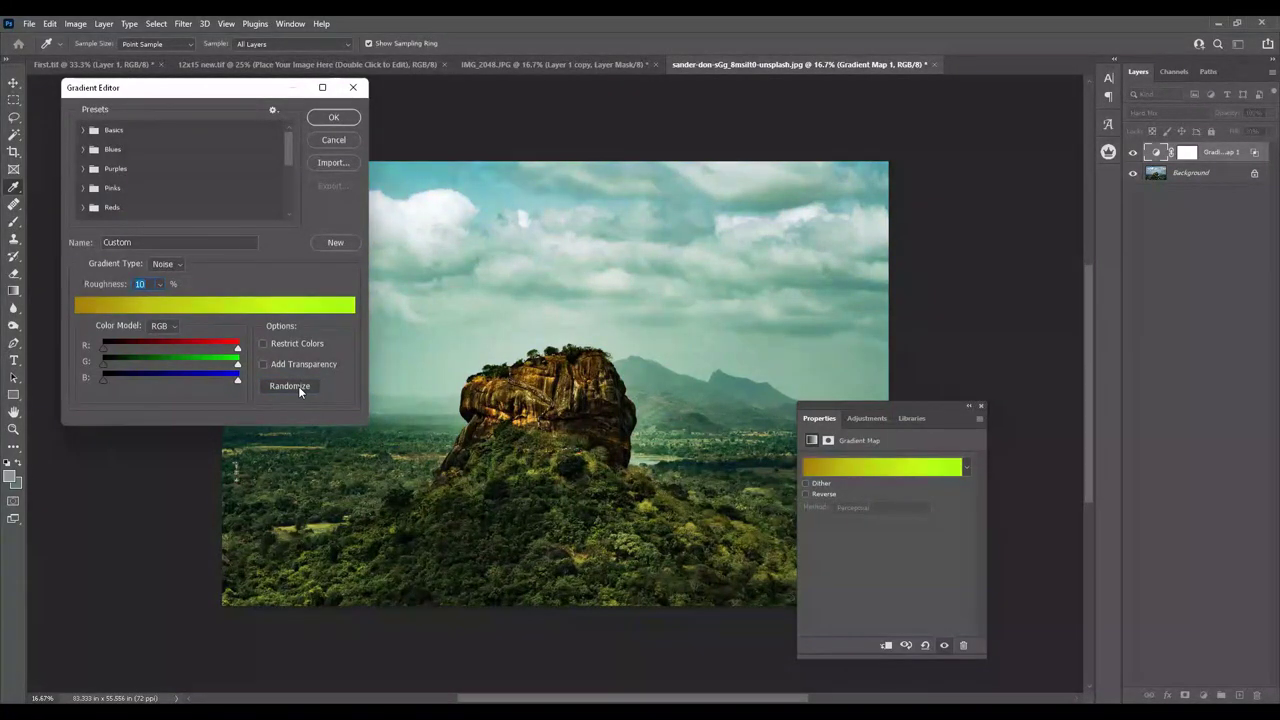
pyautogui.click(298, 386)
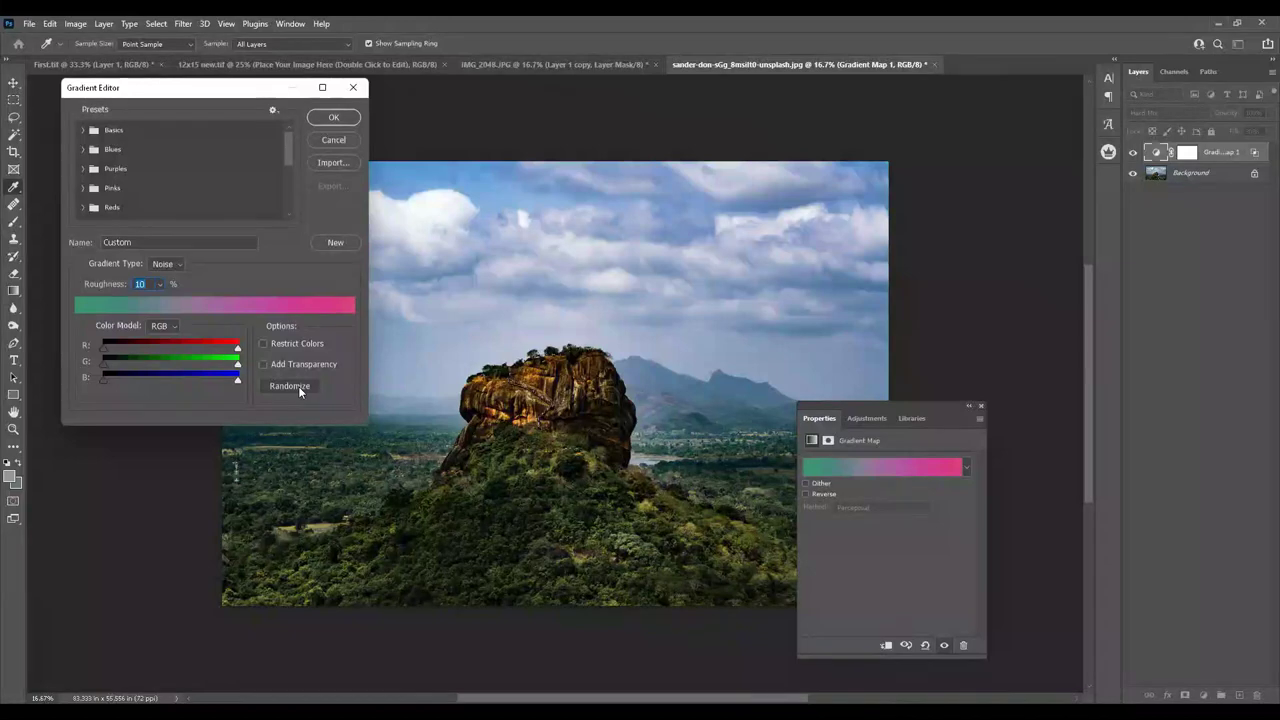
pyautogui.click(298, 386)
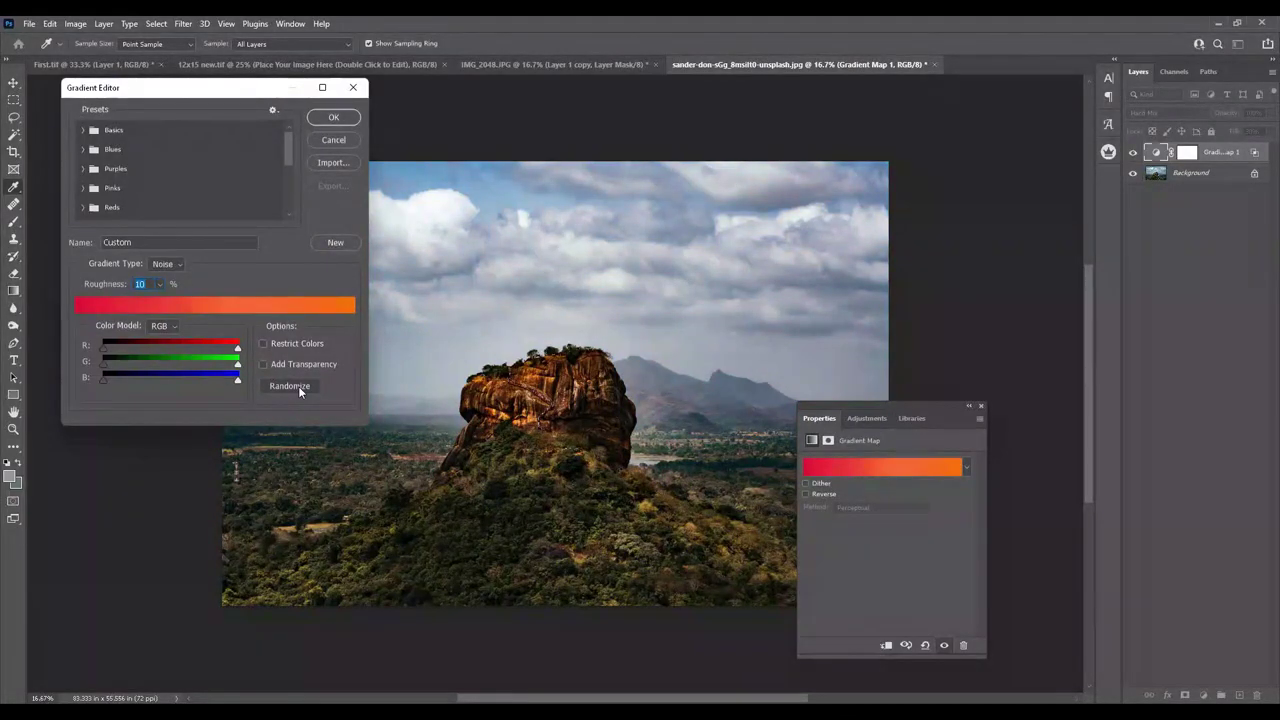
pyautogui.click(298, 386)
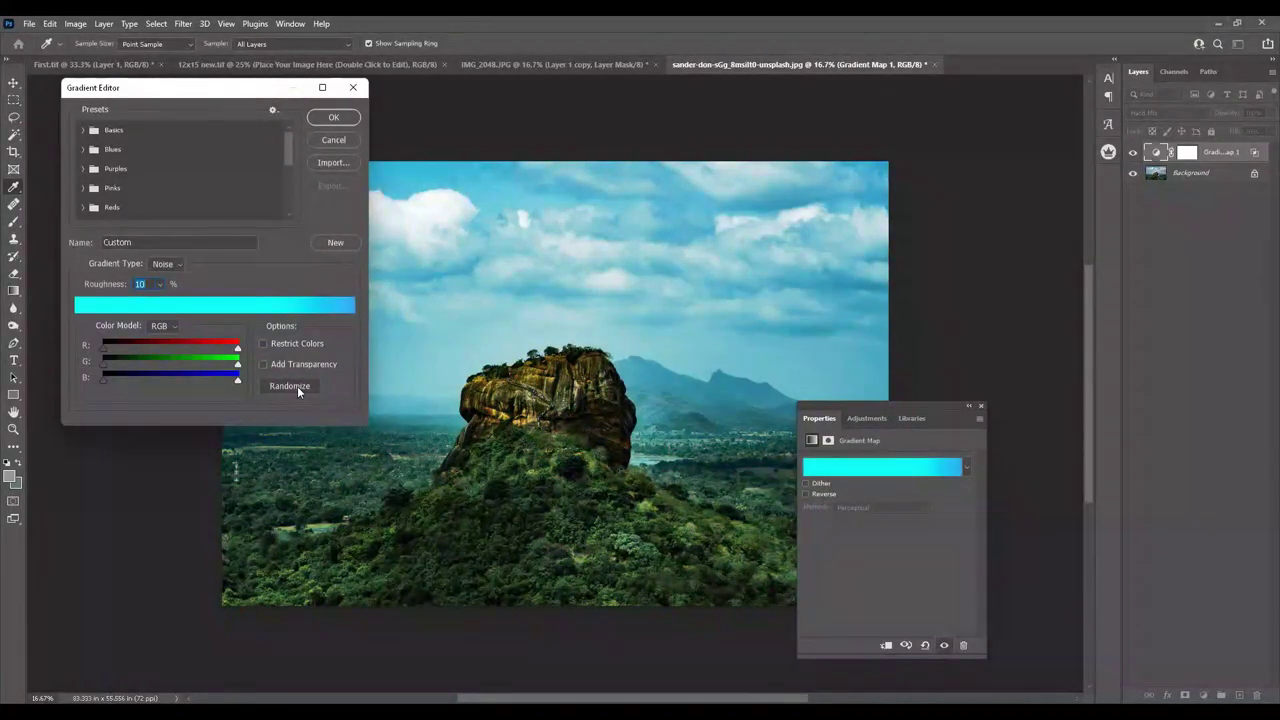
pyautogui.click(297, 386)
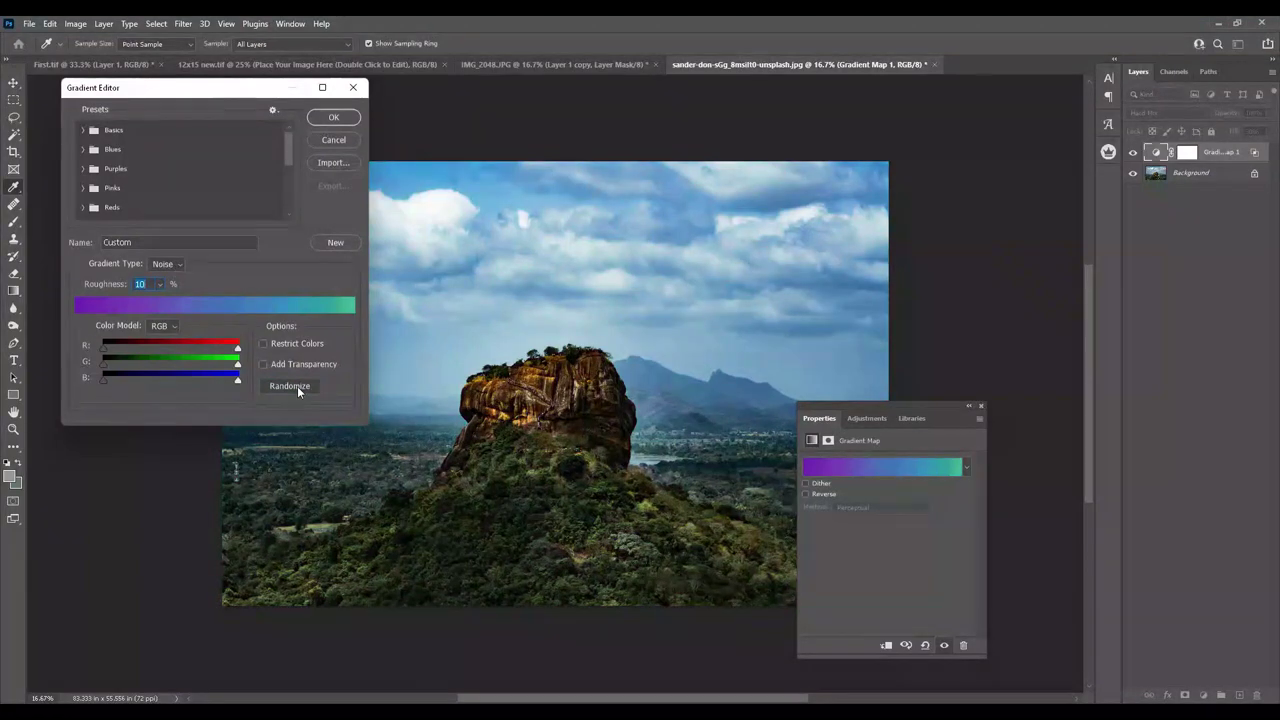
pyautogui.click(297, 386)
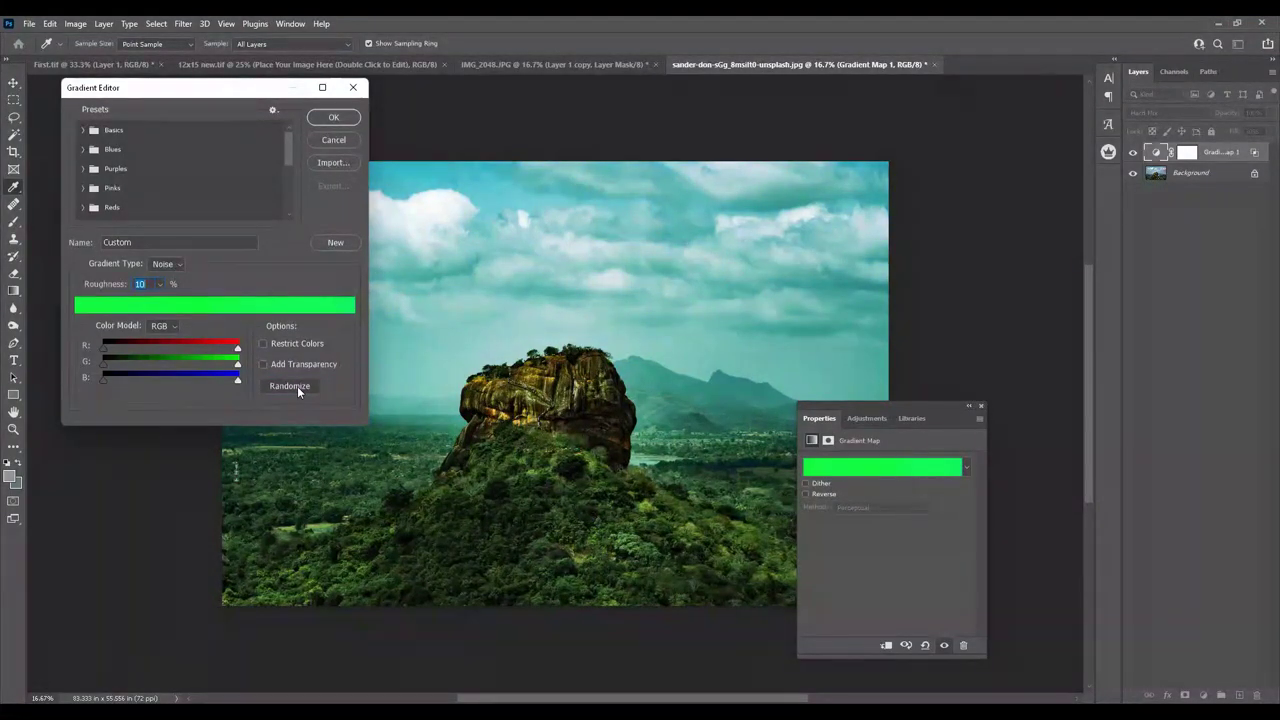
pyautogui.click(297, 386)
pyautogui.click(297, 386)
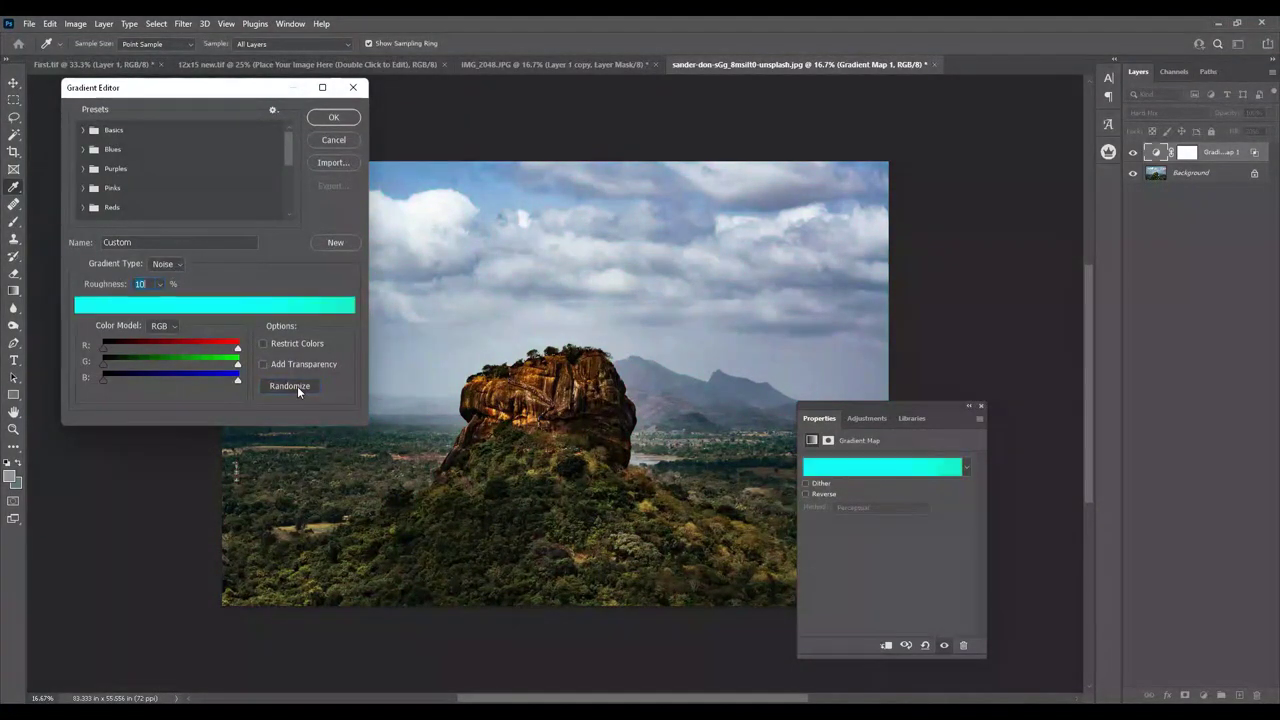
pyautogui.click(297, 386)
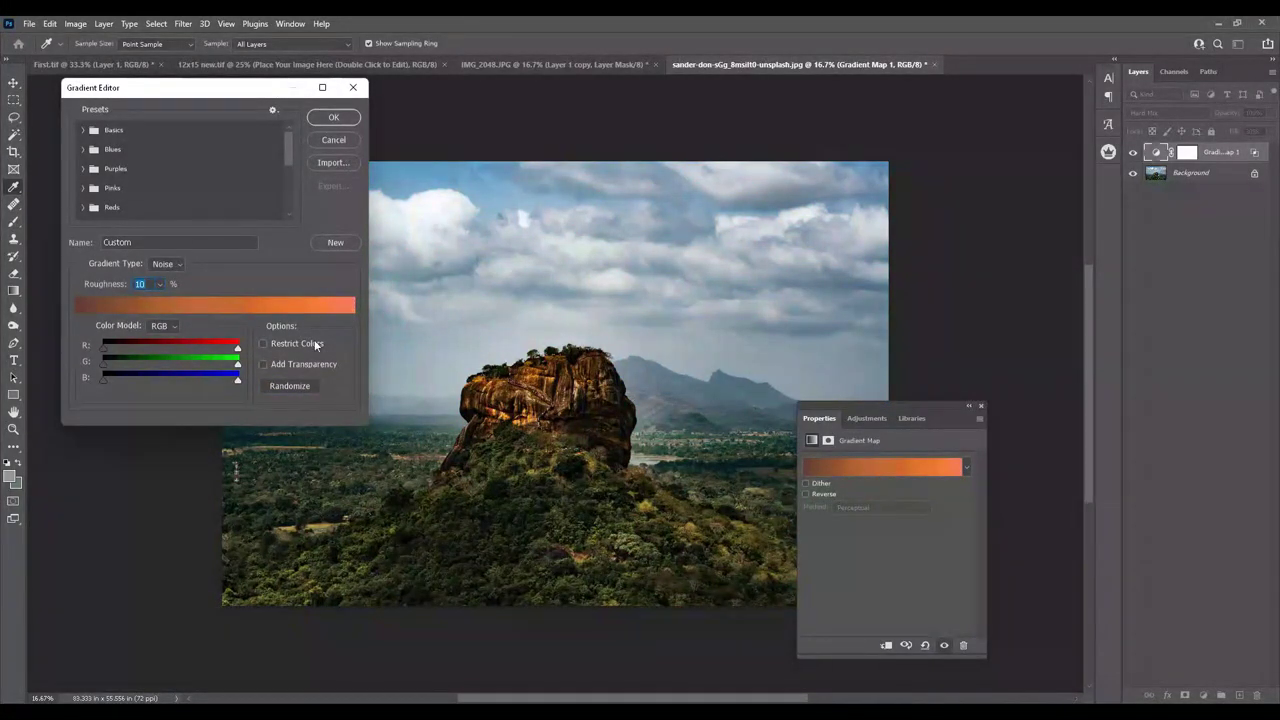
# Commit the orange noise gradient and toggle the Gradient Map off and on to compare.
pyautogui.click(335, 118)
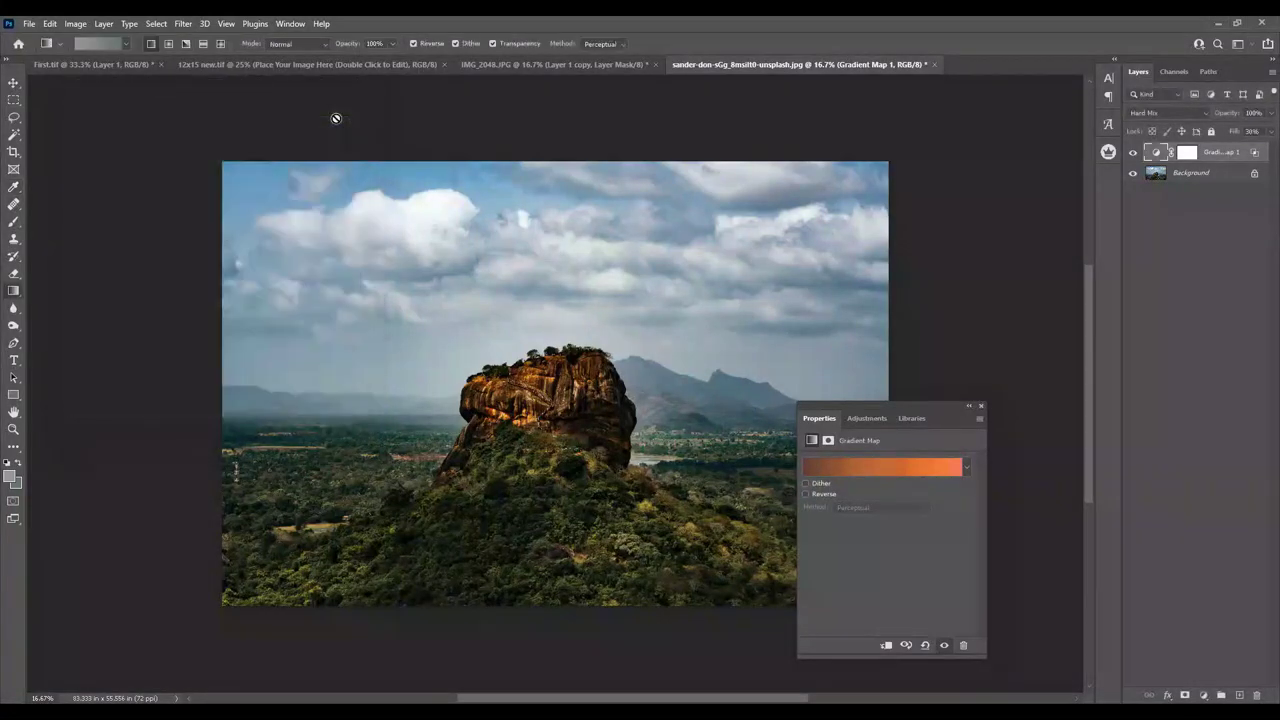
pyautogui.click(1133, 153)
pyautogui.click(1133, 153)
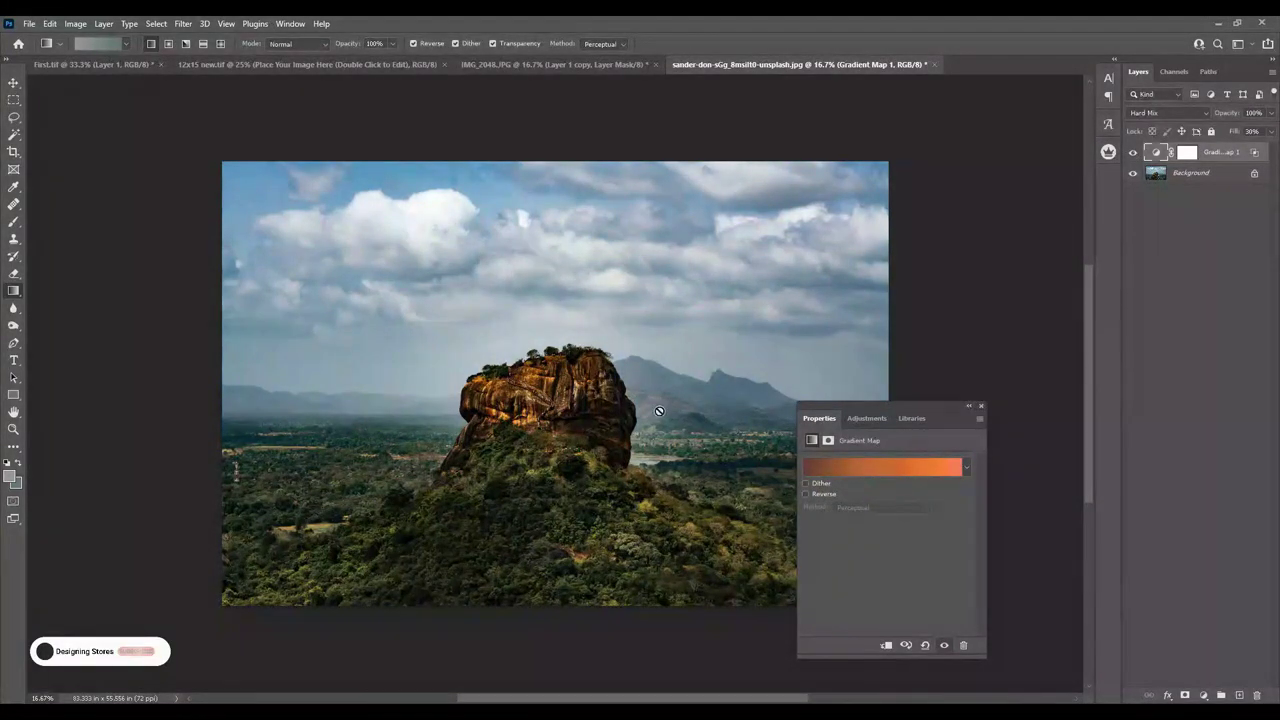
pyautogui.scroll(1, 658, 413)
pyautogui.scroll(1, 658, 413)
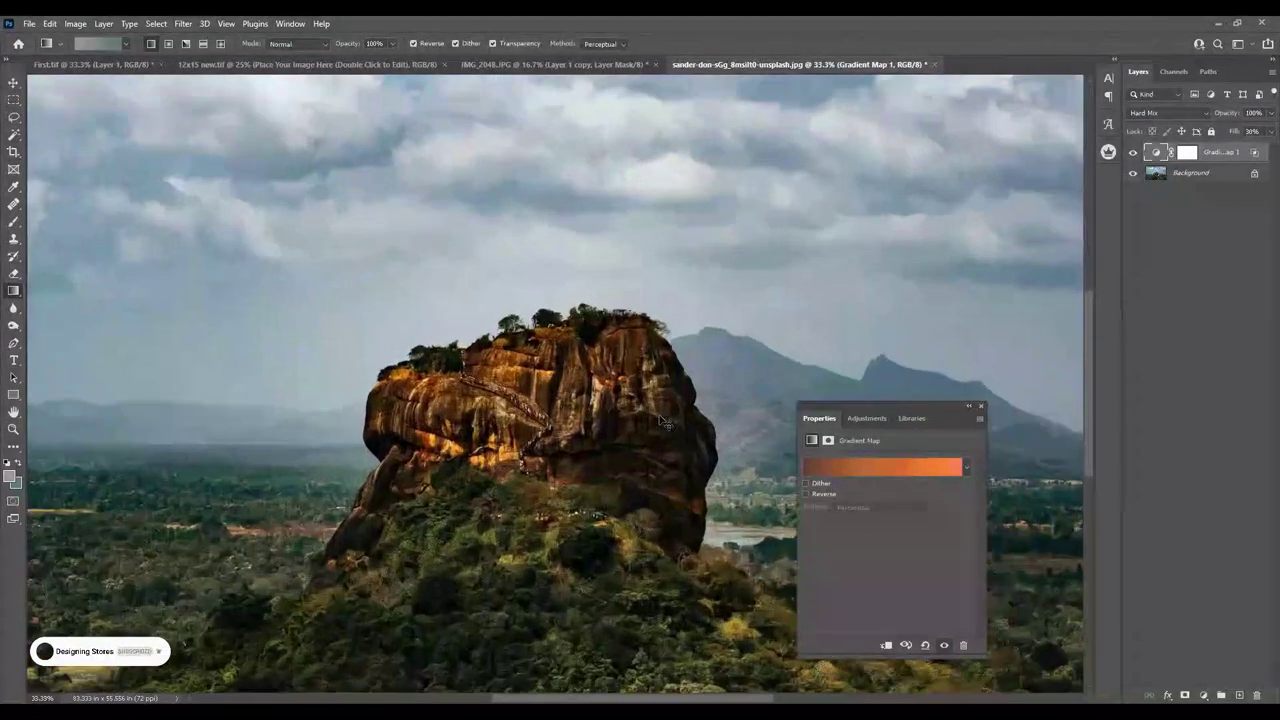
pyautogui.scroll(-1, 658, 413)
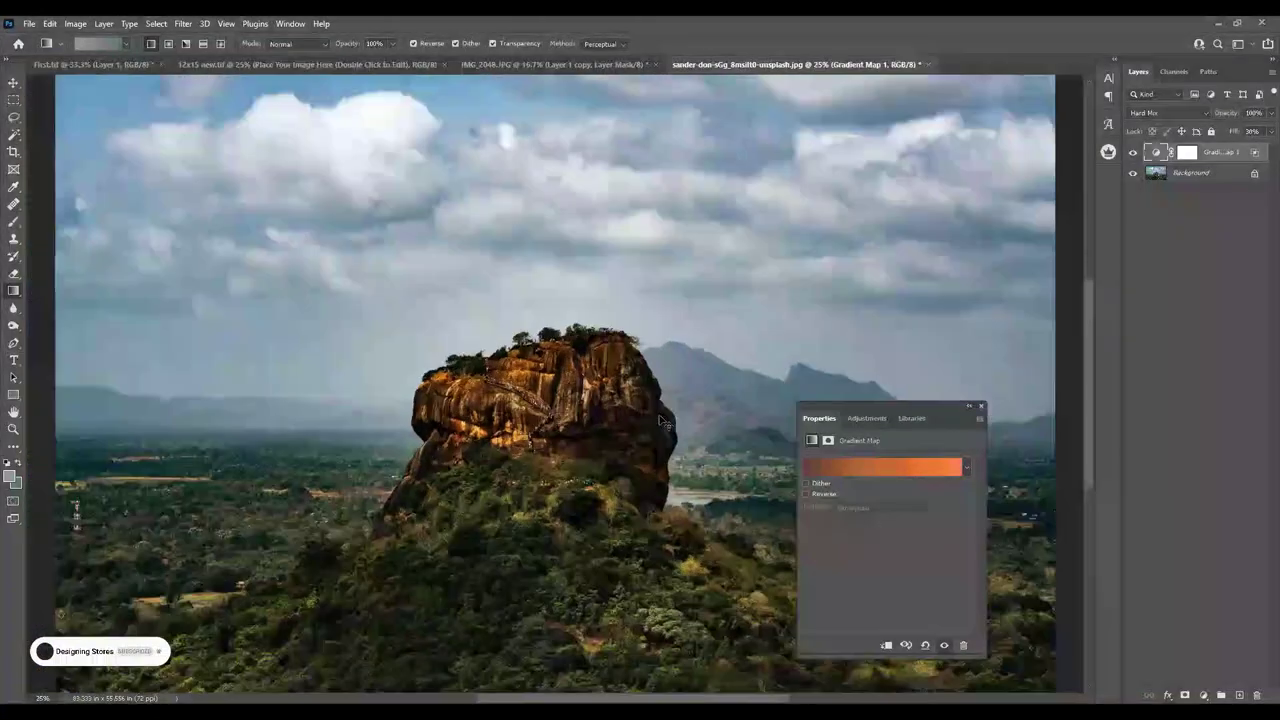
pyautogui.click(885, 476)
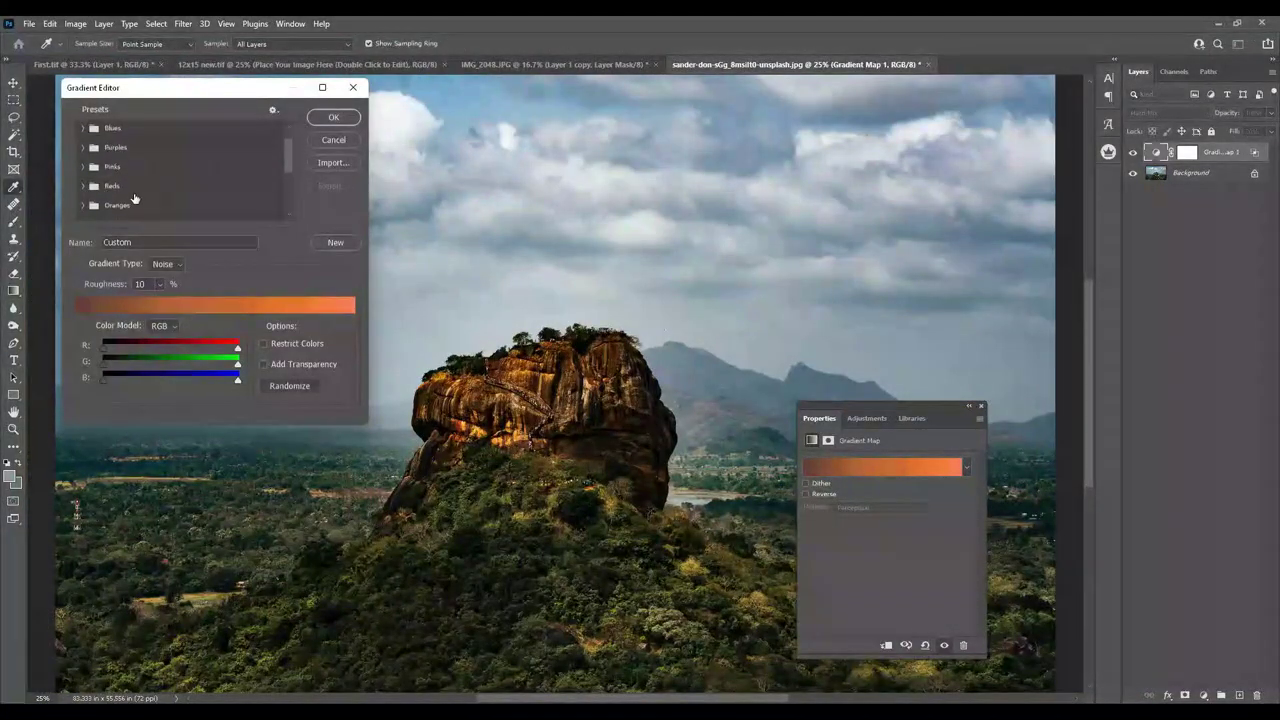
# Try the Neutrals Sand_02 and Cloud_08 and Cloud_07 presets on the Gradient Map.
pyautogui.scroll(-1, 140, 200)
pyautogui.scroll(-1, 155, 205)
pyautogui.scroll(-1, 170, 212)
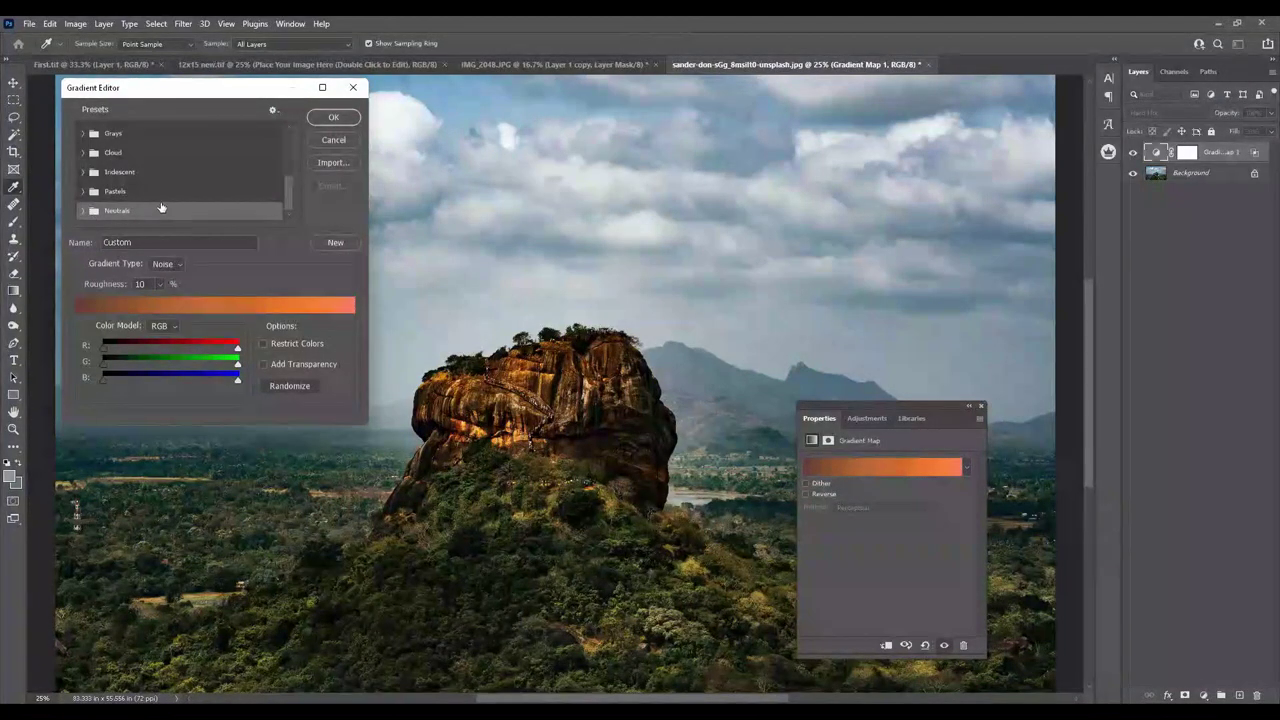
pyautogui.doubleClick(93, 212)
pyautogui.click(85, 215)
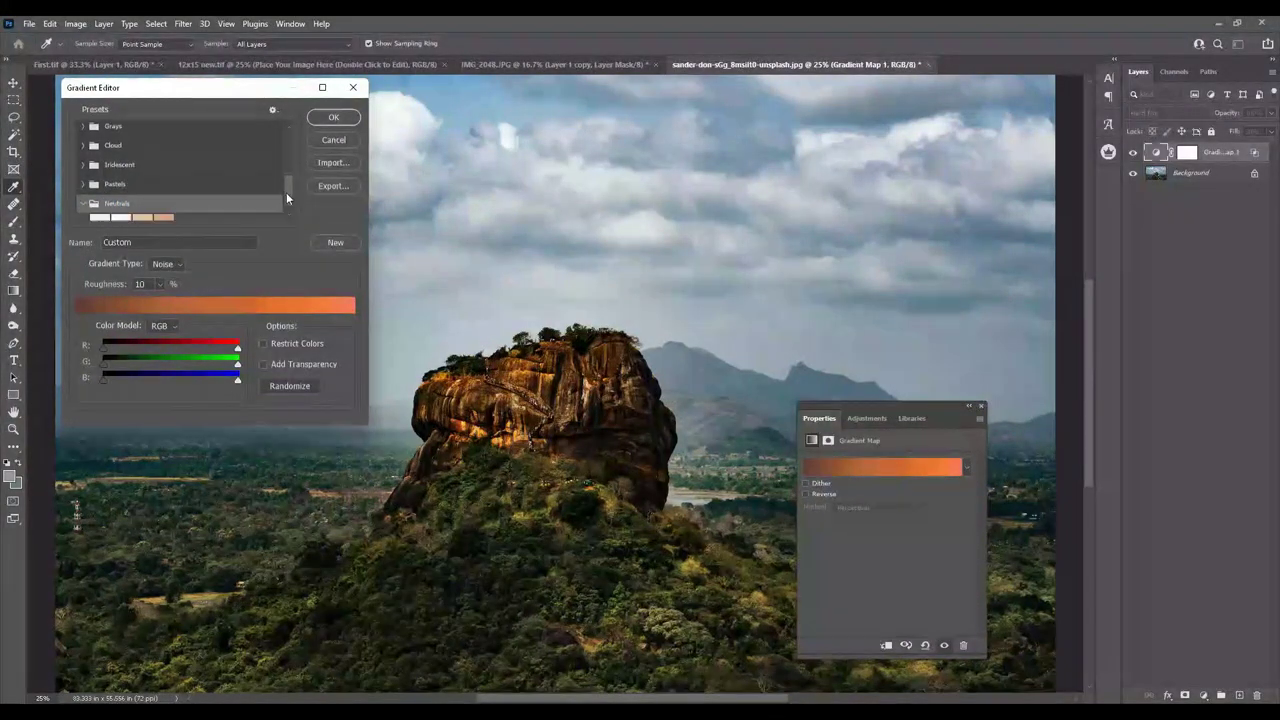
pyautogui.click(163, 211)
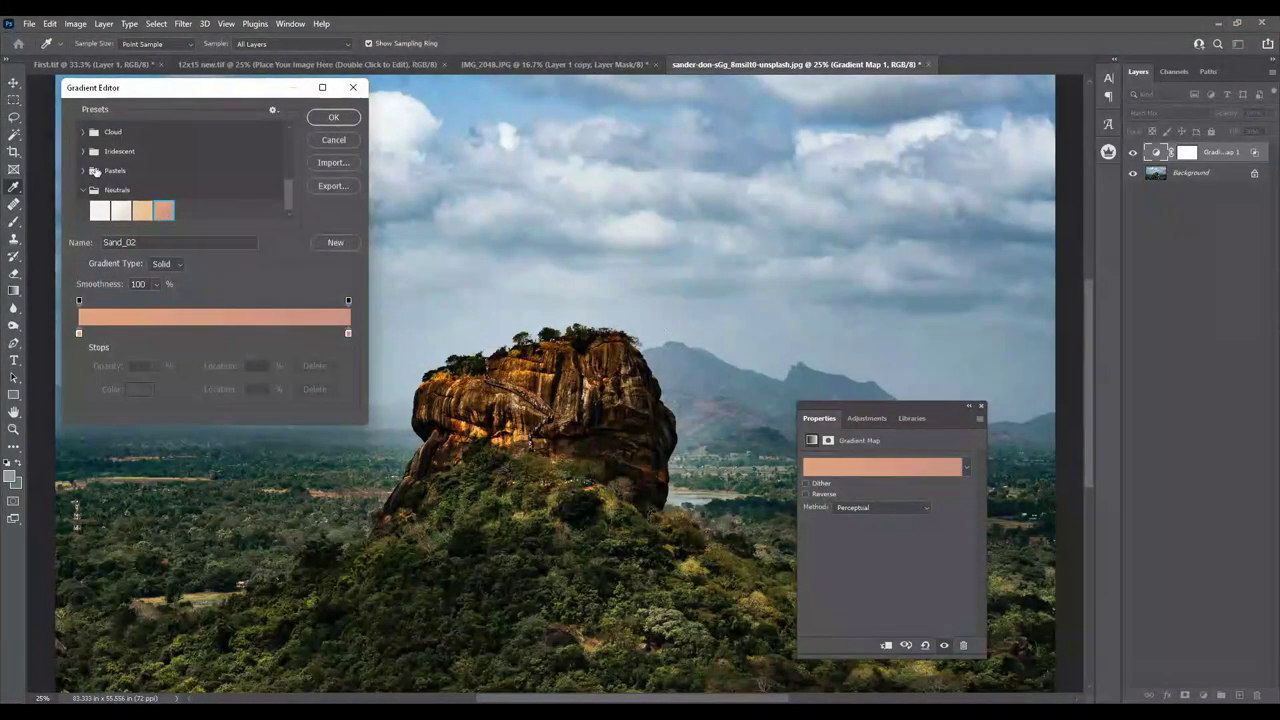
pyautogui.click(82, 132)
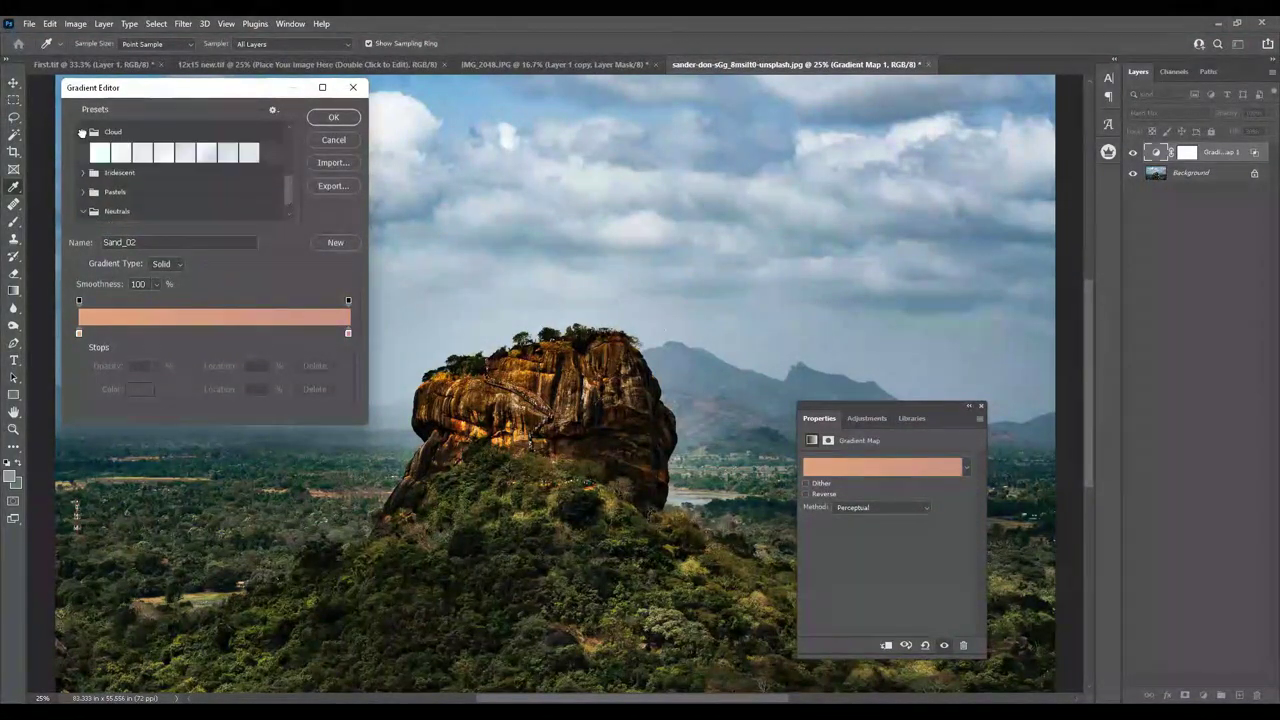
pyautogui.click(247, 154)
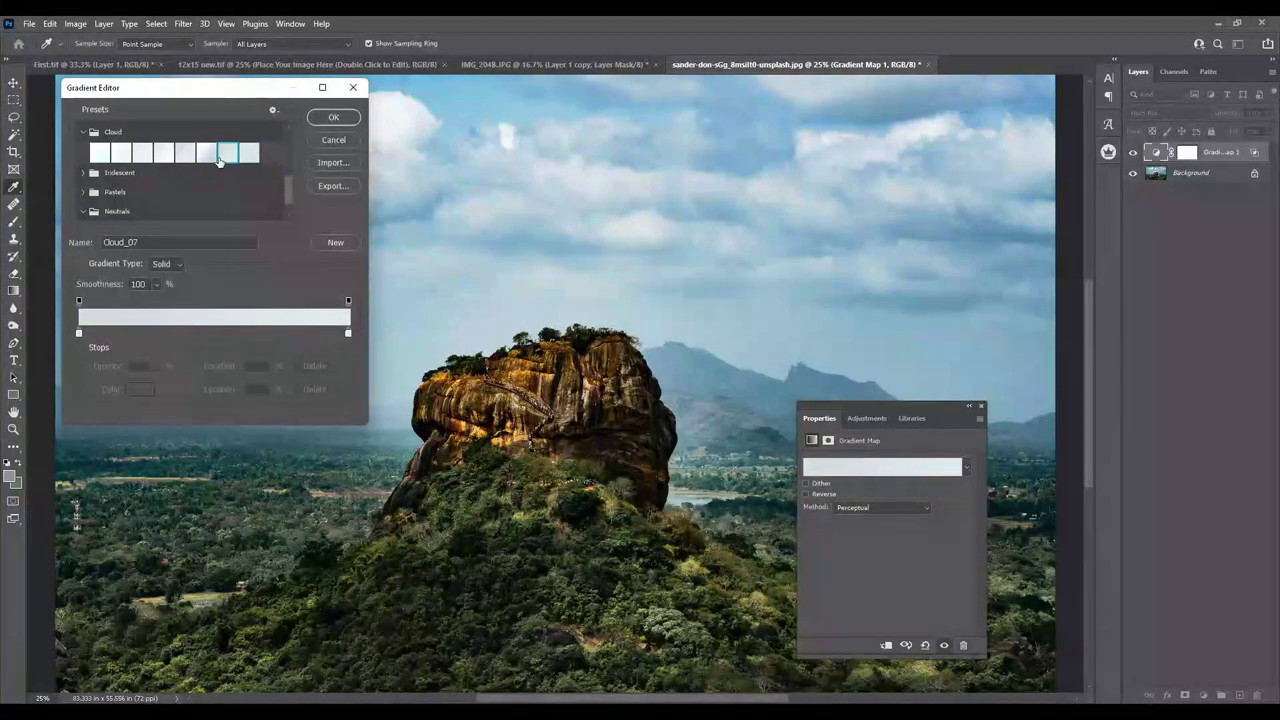
pyautogui.scroll(1, 220, 194)
pyautogui.click(220, 190)
pyautogui.scroll(1, 220, 193)
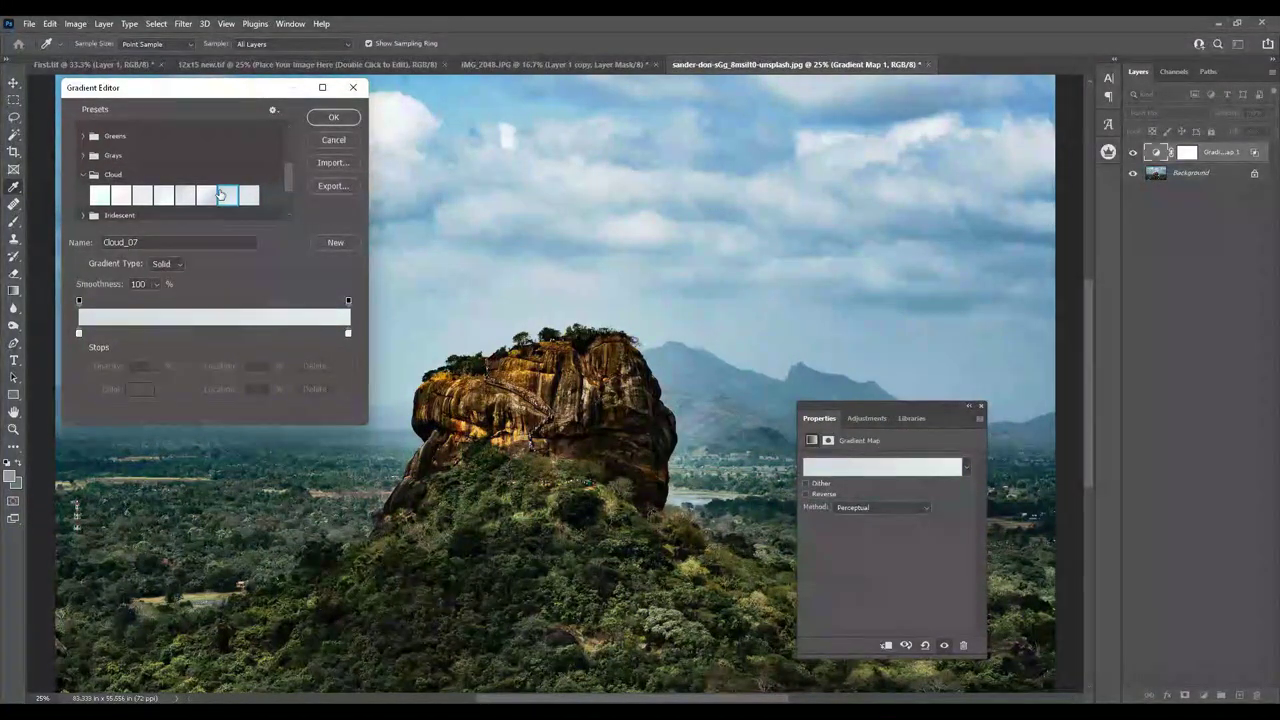
pyautogui.scroll(1, 220, 193)
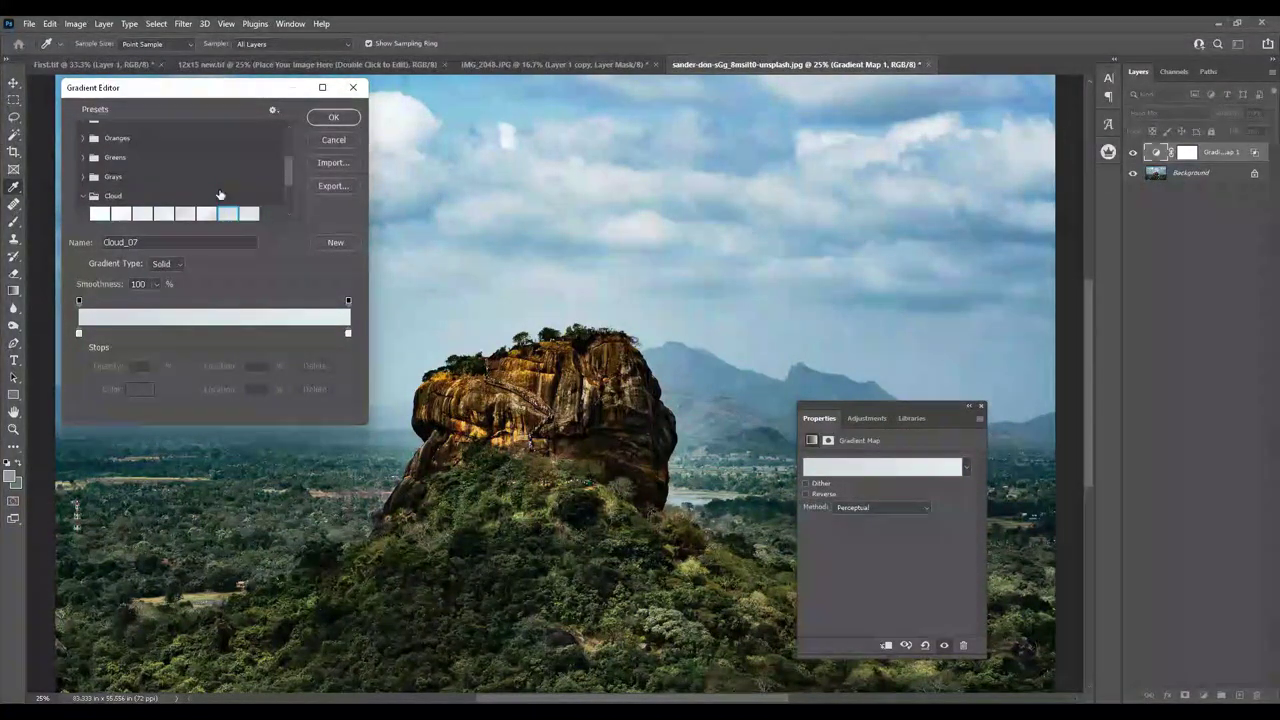
# Try Orange_04, Orange_07 and Orange_12, then settle on the peach Orange_01 preset.
pyautogui.click(81, 138)
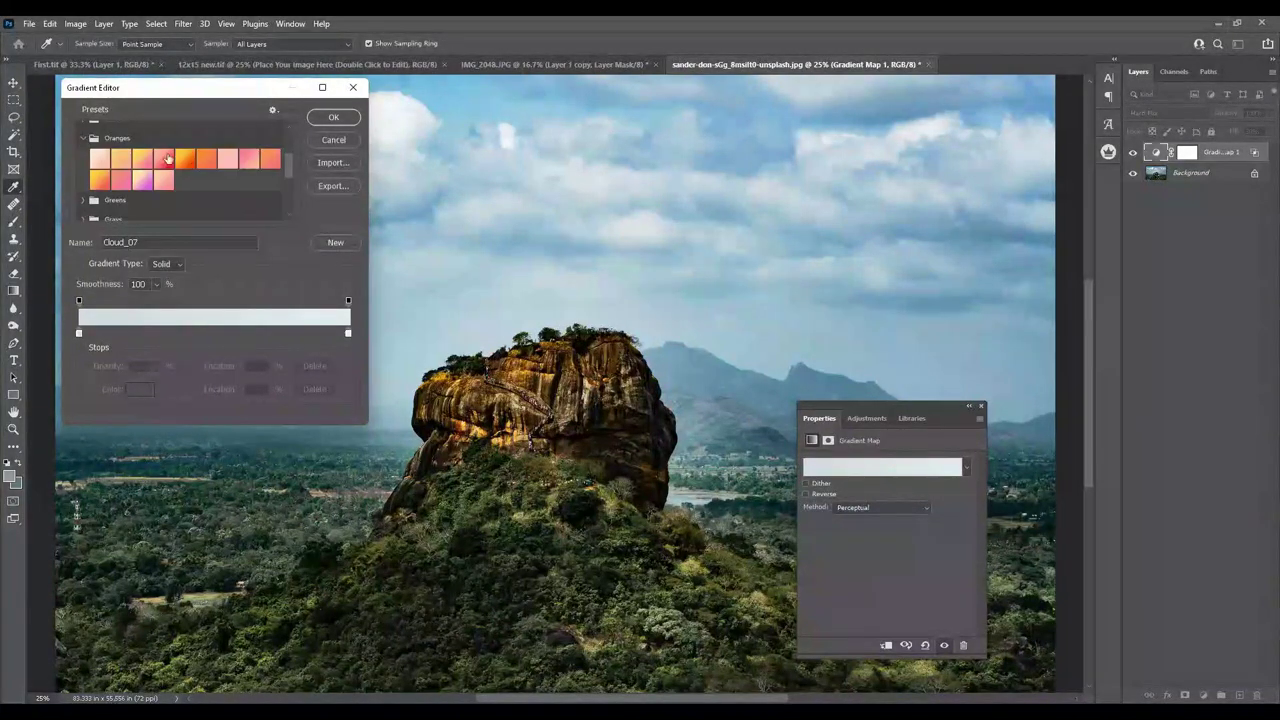
pyautogui.click(164, 163)
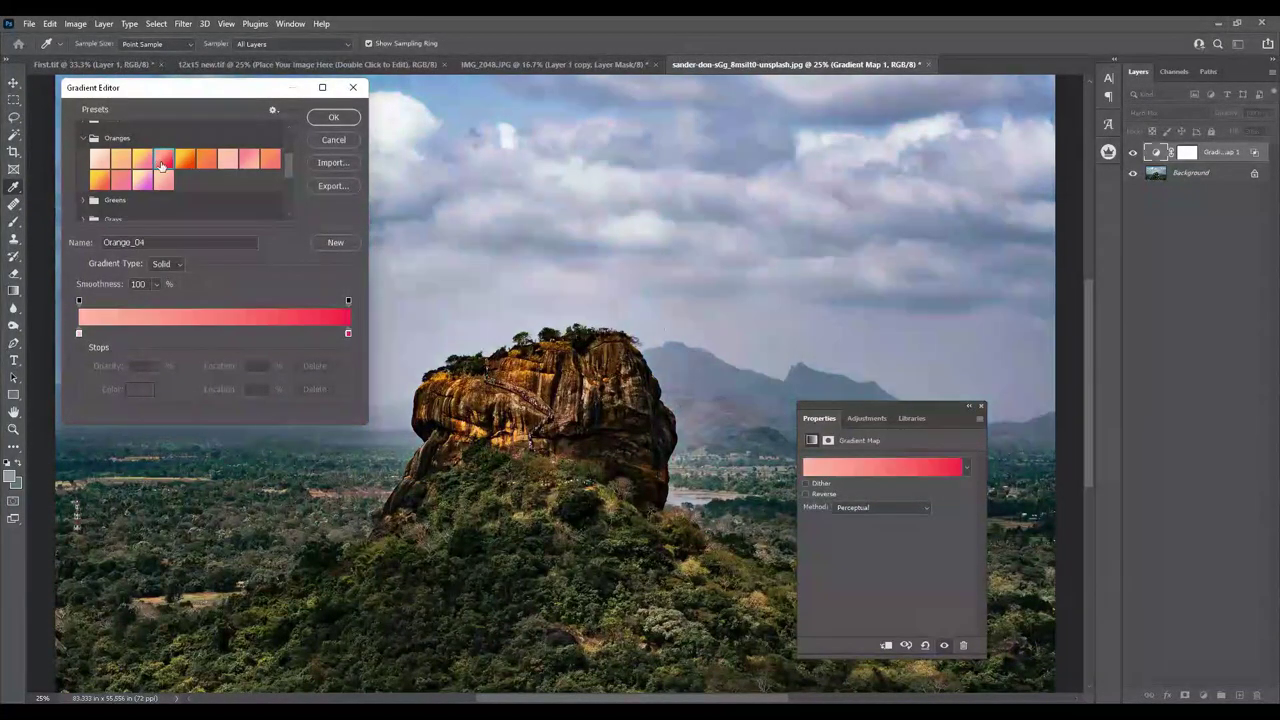
pyautogui.click(229, 163)
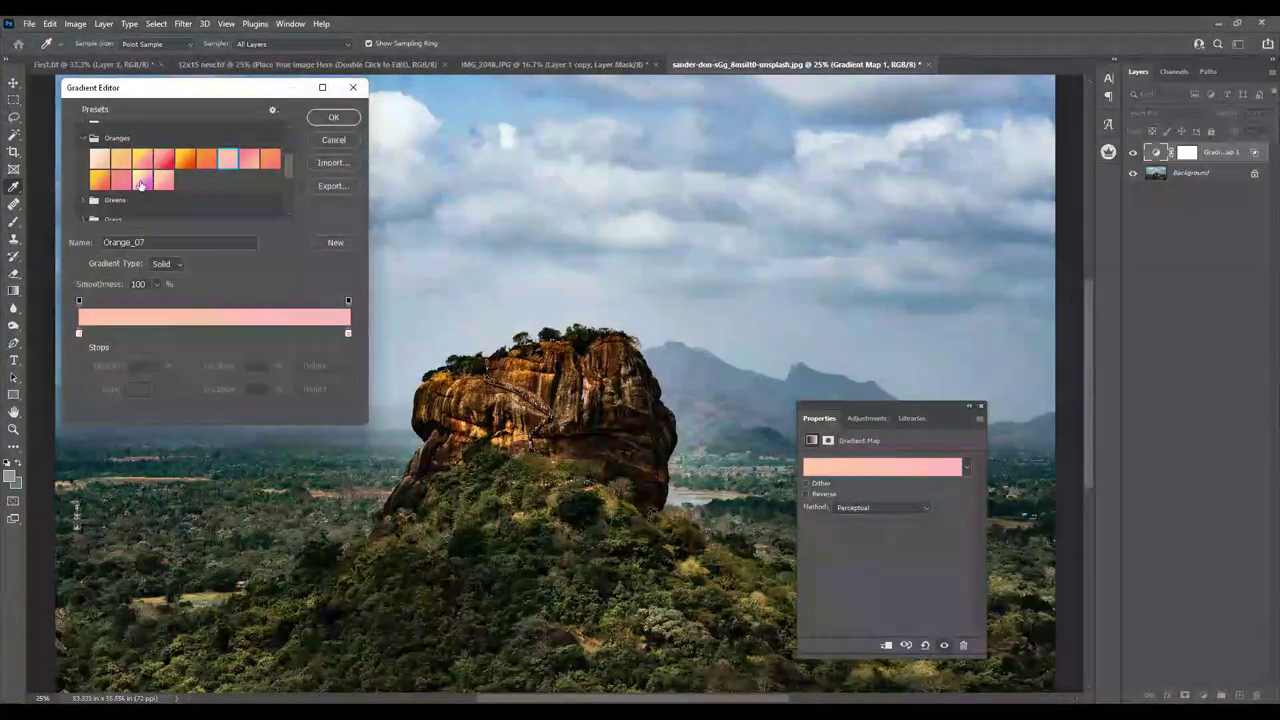
pyautogui.click(142, 181)
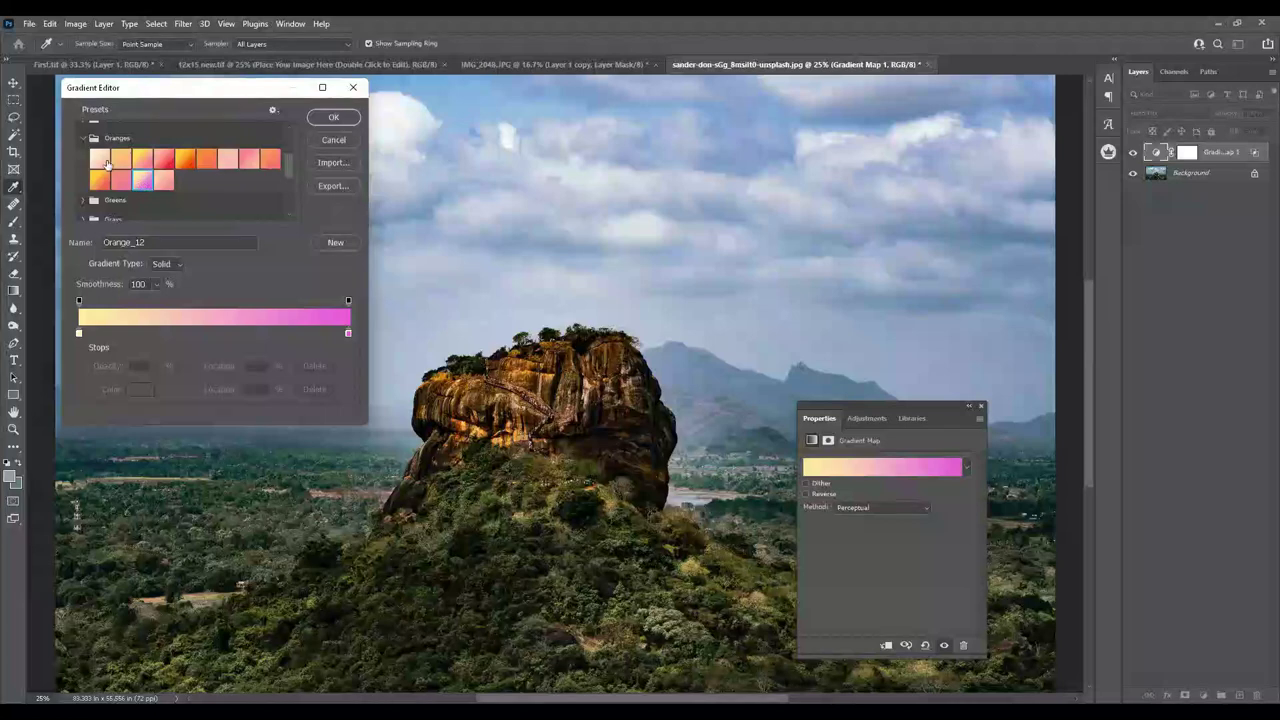
pyautogui.click(100, 160)
pyautogui.click(333, 117)
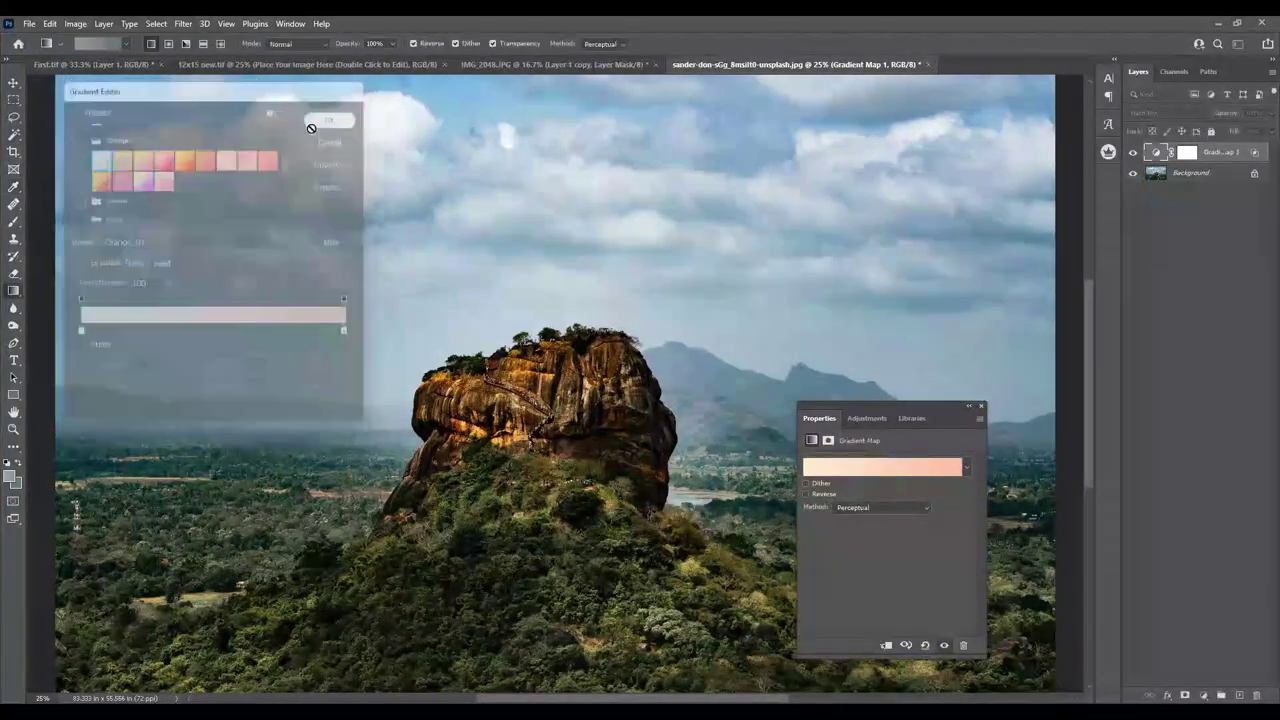
# Pick an option from the canvas context menu, then toggle the Gradient Map to compare.
pyautogui.rightClick(571, 306)
pyautogui.click(571, 314)
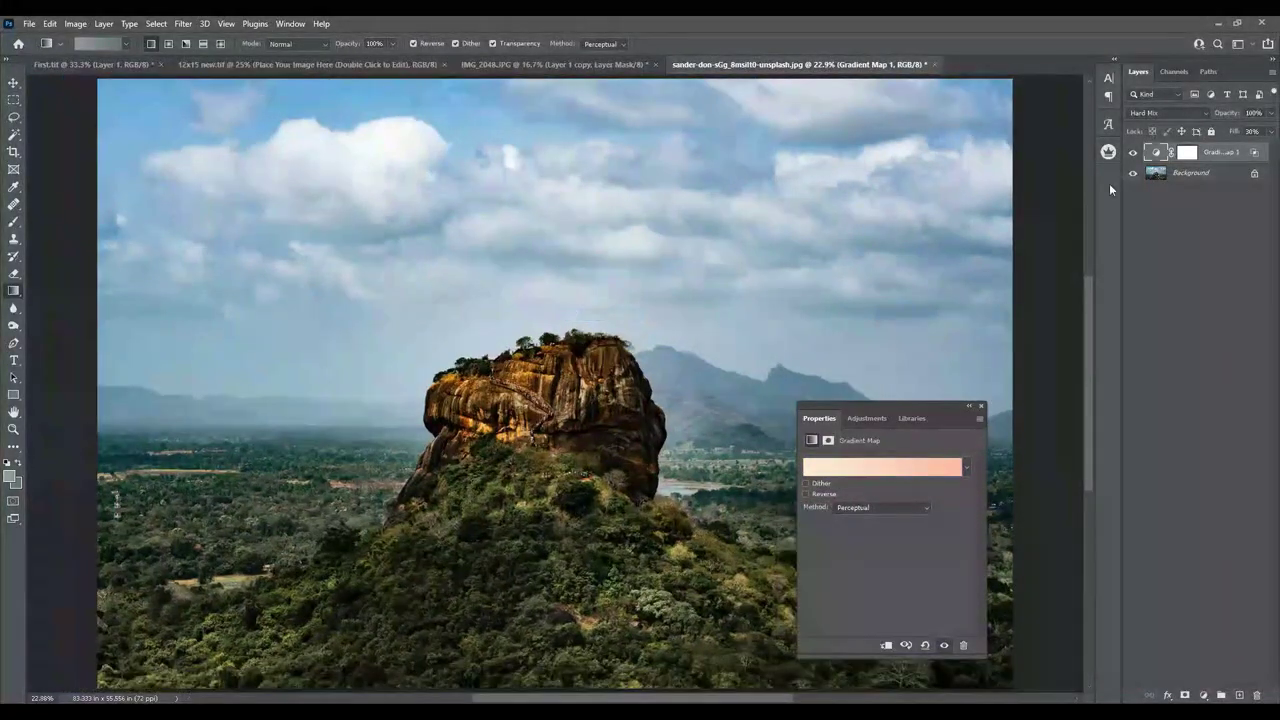
pyautogui.click(1133, 153)
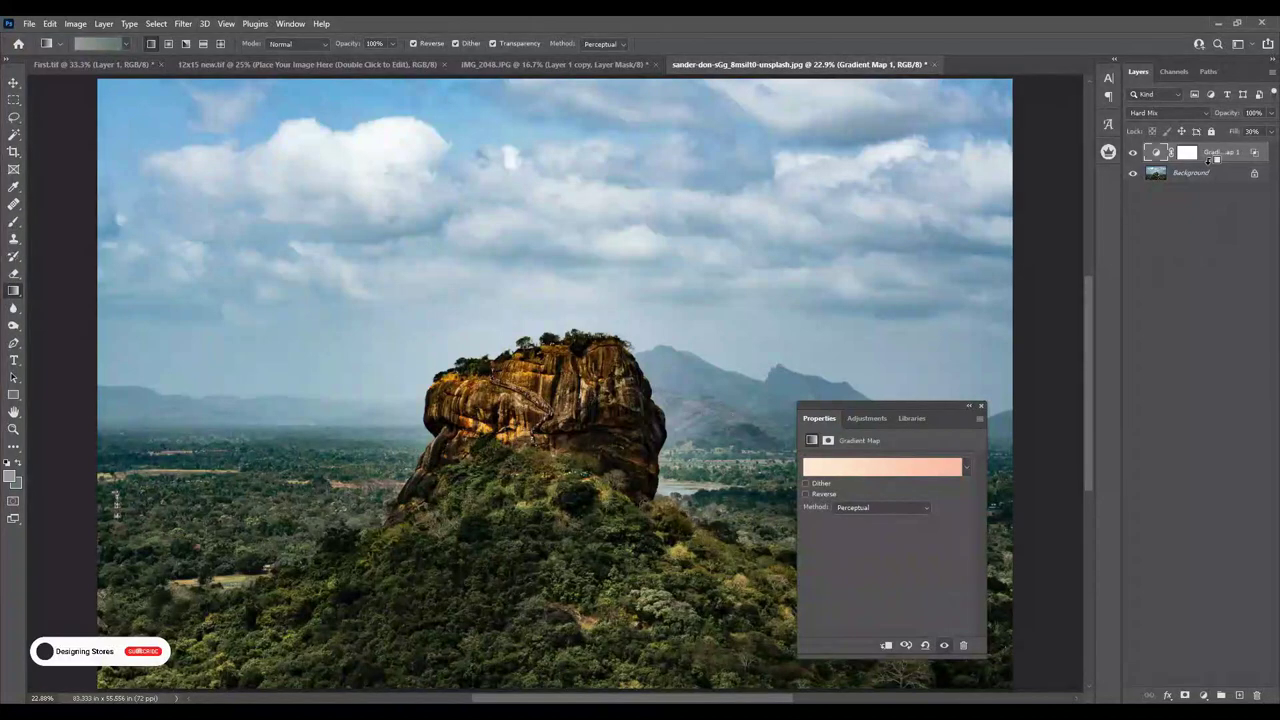
# Stamp all visible layers into Layer 1 and convert it to default Black and White.
pyautogui.hotkey('ctrl', 'shift', 'alt', 'n')
pyautogui.hotkey('ctrl', 'shift', 'alt', 'e')
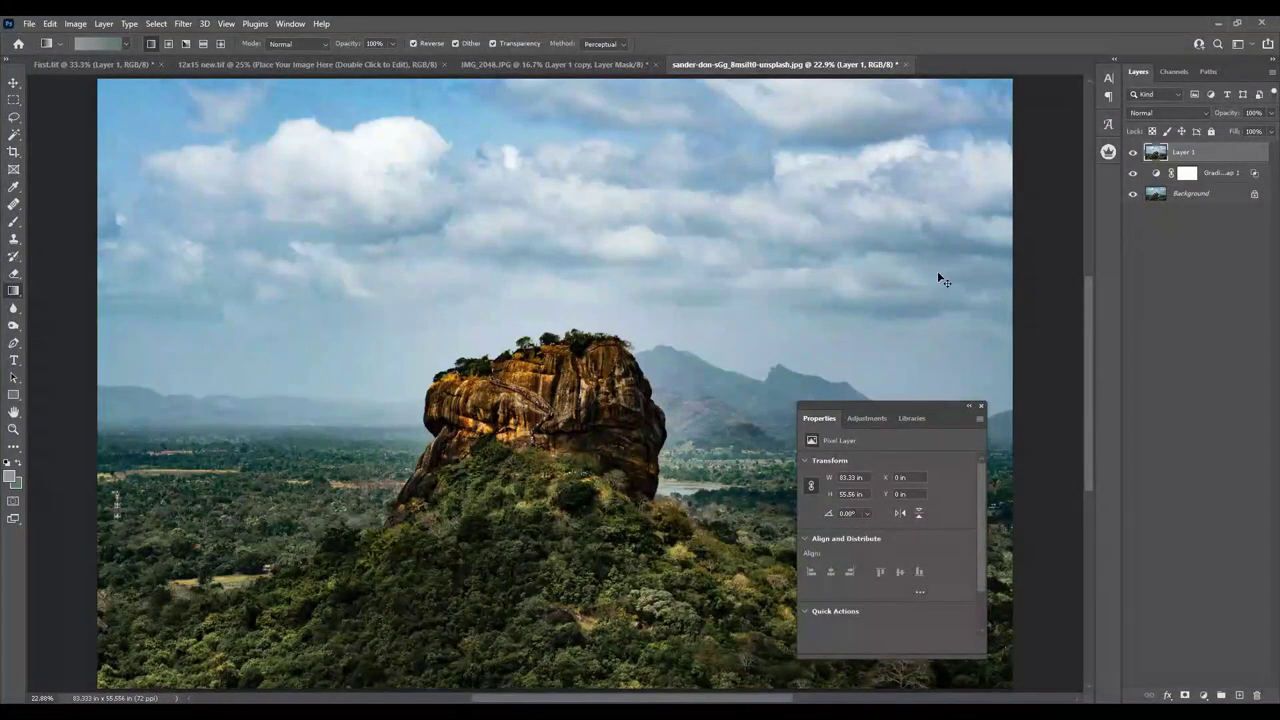
pyautogui.hotkey('ctrl', 'alt', 'shift', 'b')
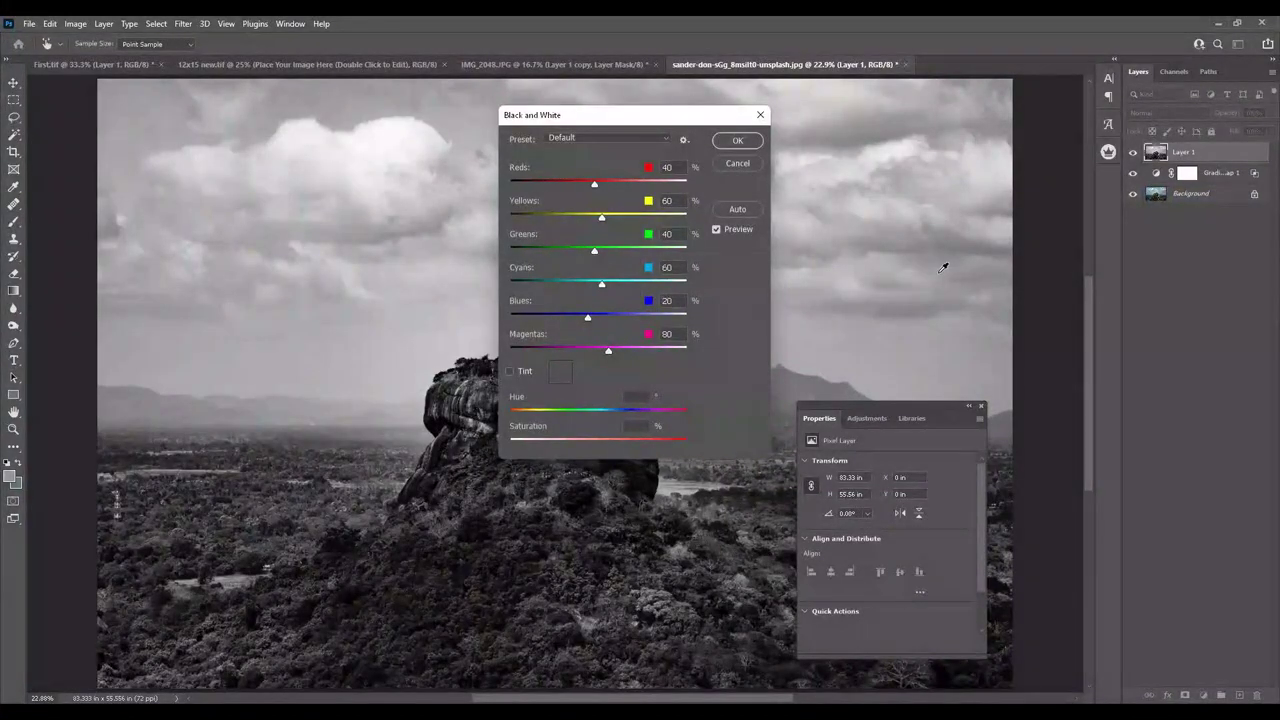
pyautogui.press('Return')
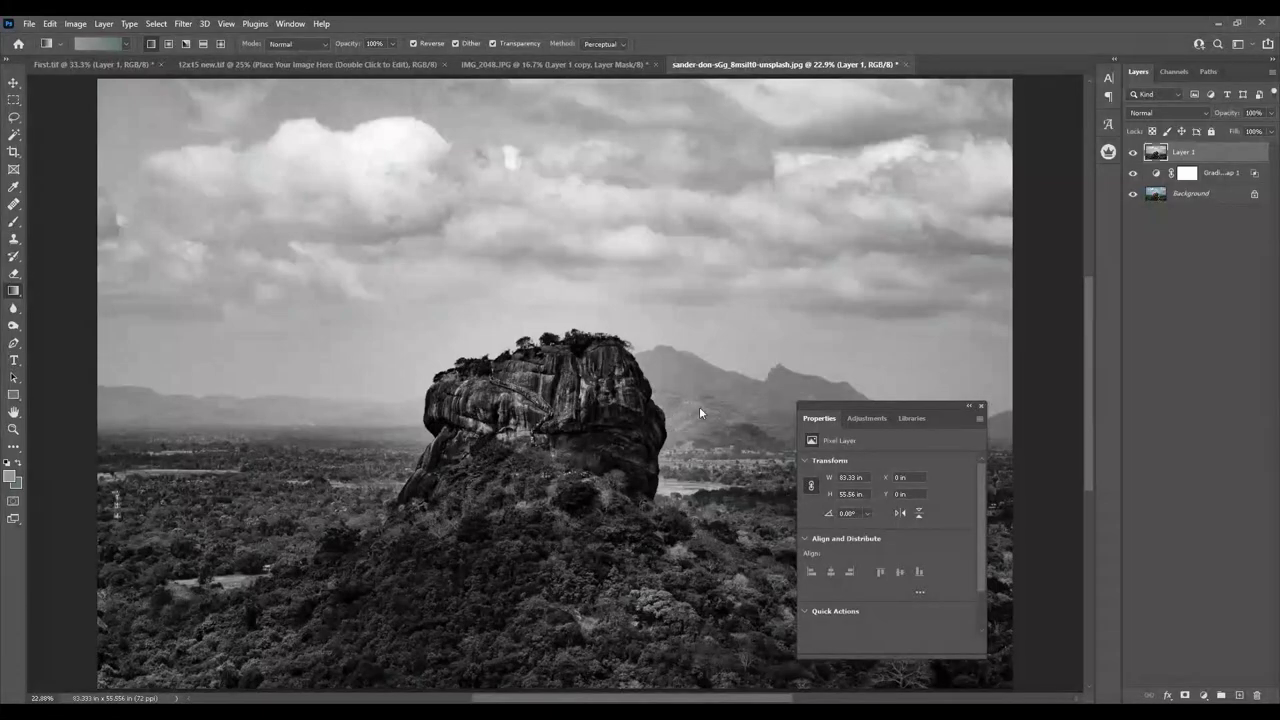
# Apply a Camera Raw Filter to Layer 1 with Contrast +34, Highlights -37, Shadows +25.
pyautogui.hotkey('ctrl', 'shift', 'a')
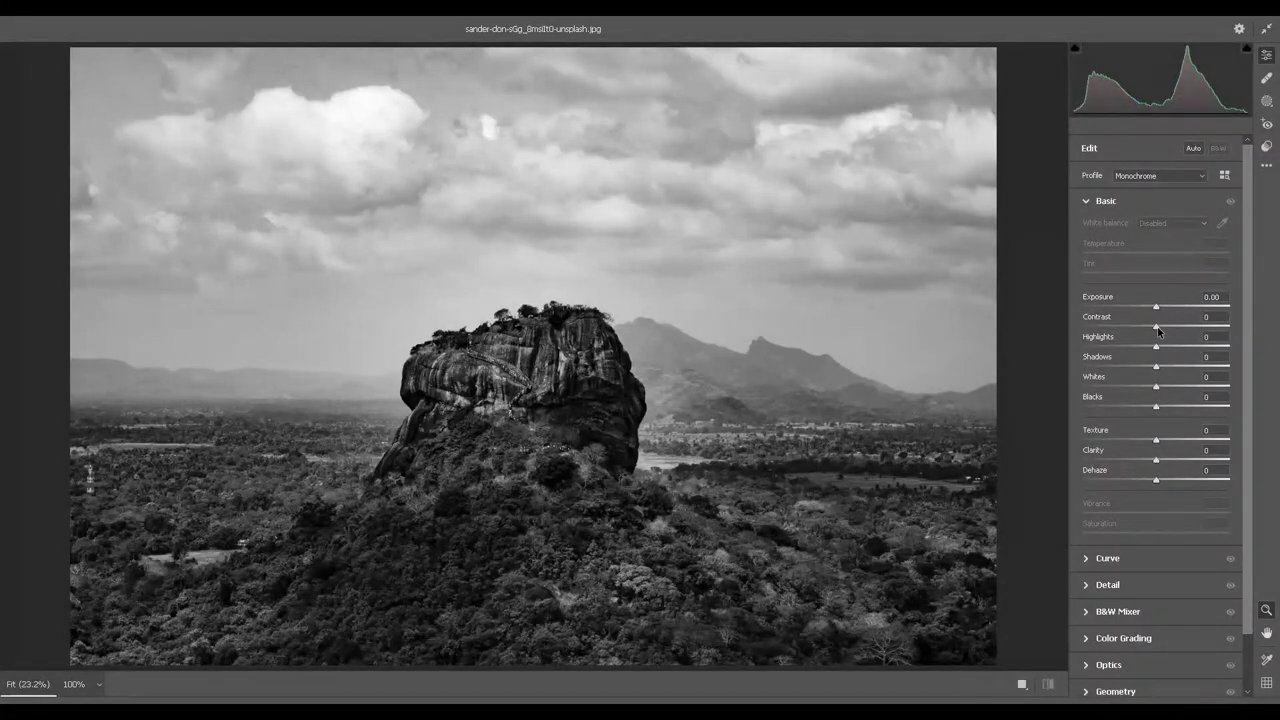
pyautogui.moveTo(1157, 331); pyautogui.dragTo(1183, 331)
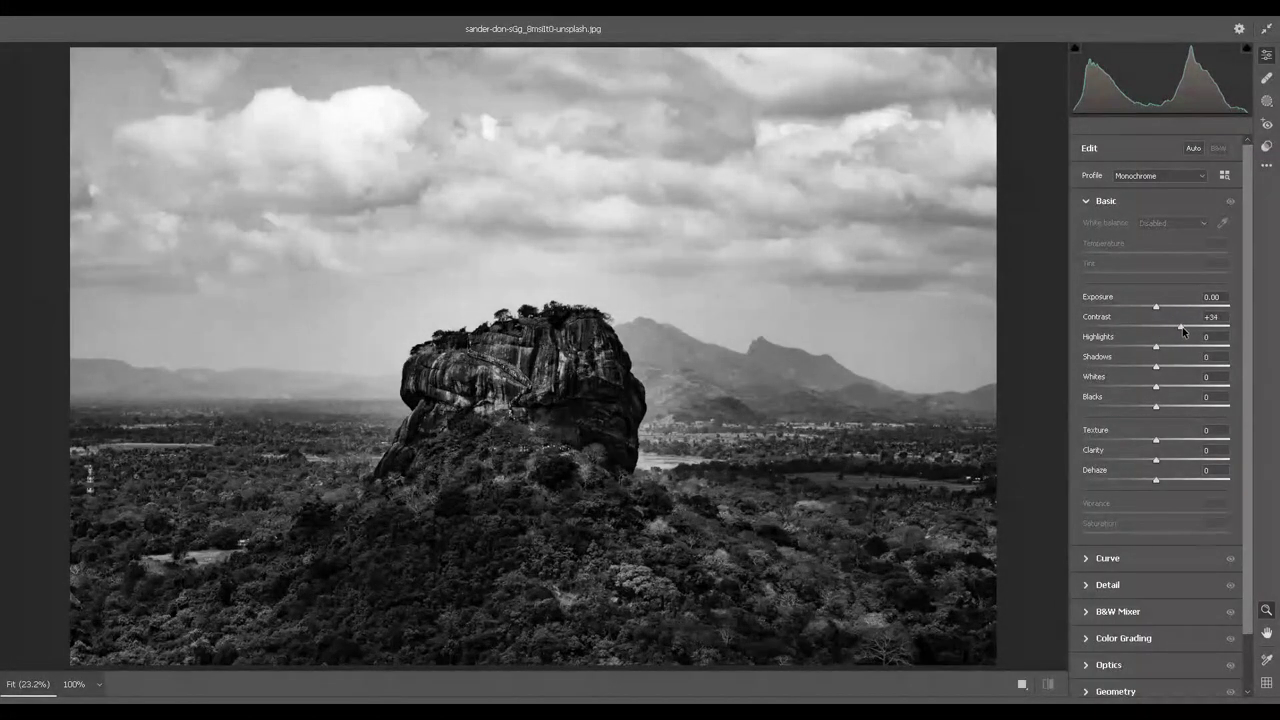
pyautogui.moveTo(1156, 346)
pyautogui.mouseDown()
pyautogui.moveTo(1119, 348)
pyautogui.moveTo(1175, 367)
pyautogui.mouseUp()
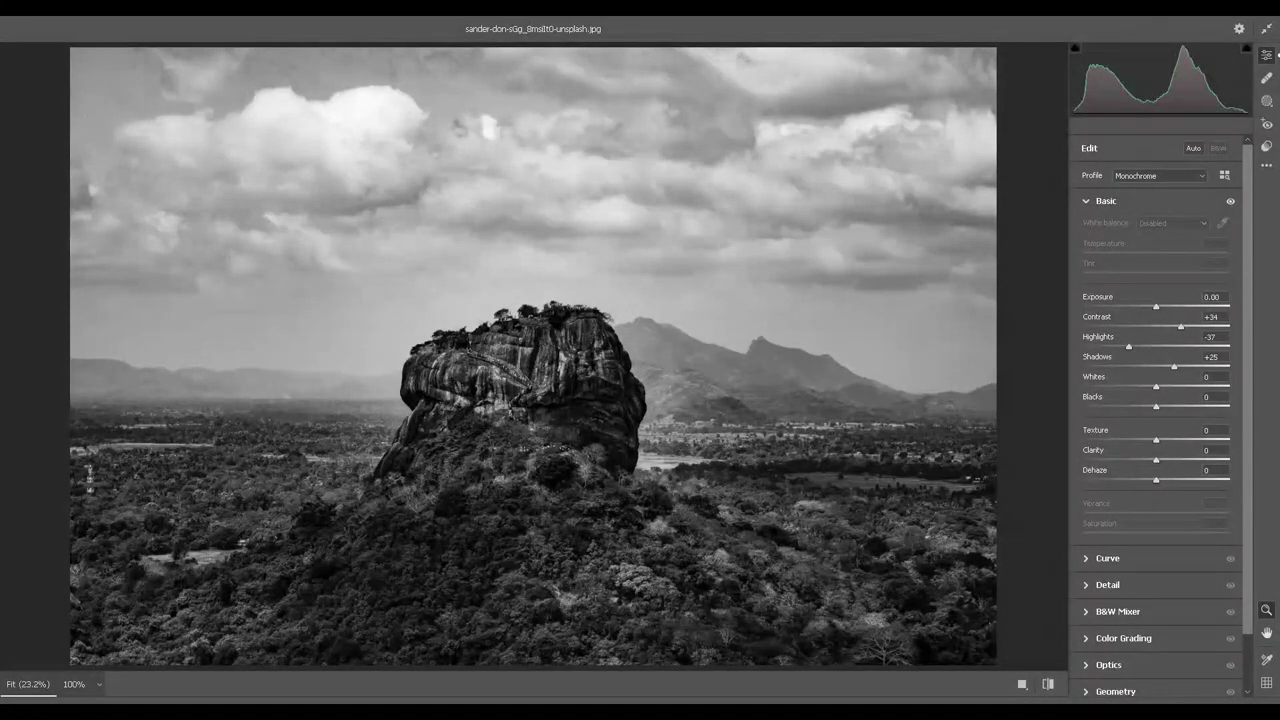
pyautogui.press('Return')
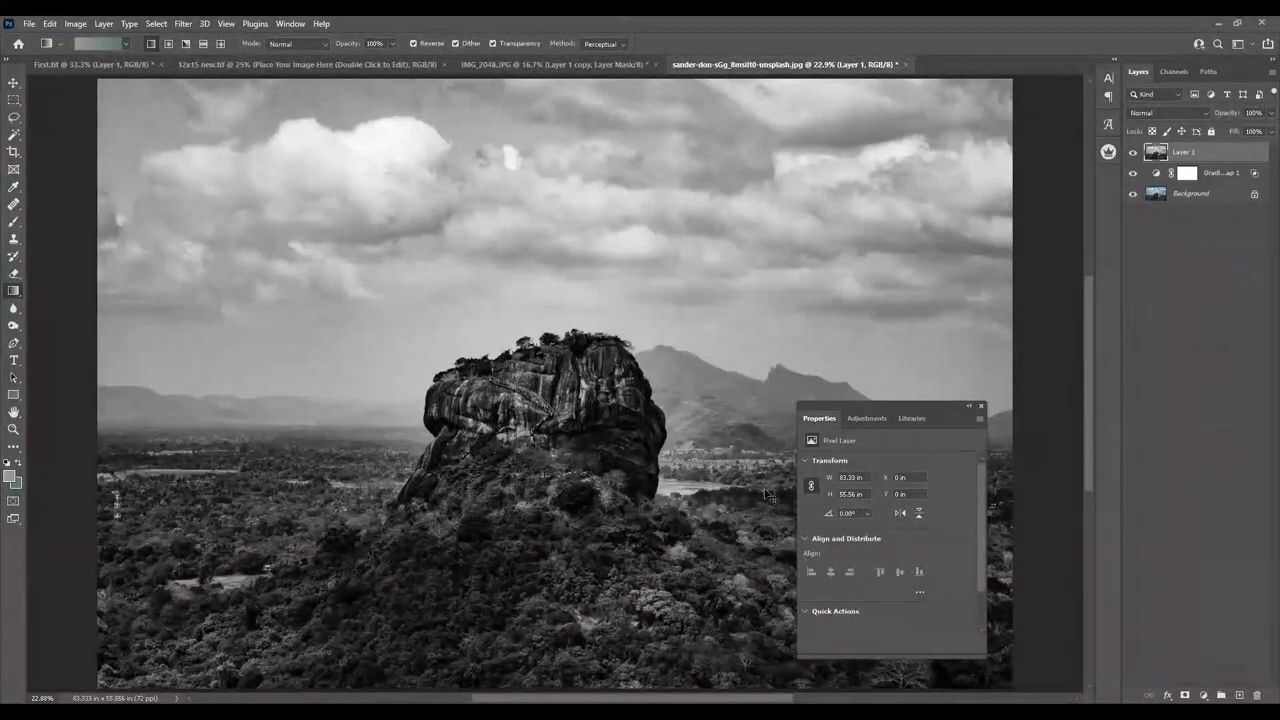
# Apply Color Balance to Layer 1 with midtones Cyan–Red +40 and Yellow–Blue -48.
pyautogui.hotkey('ctrl', 'b')
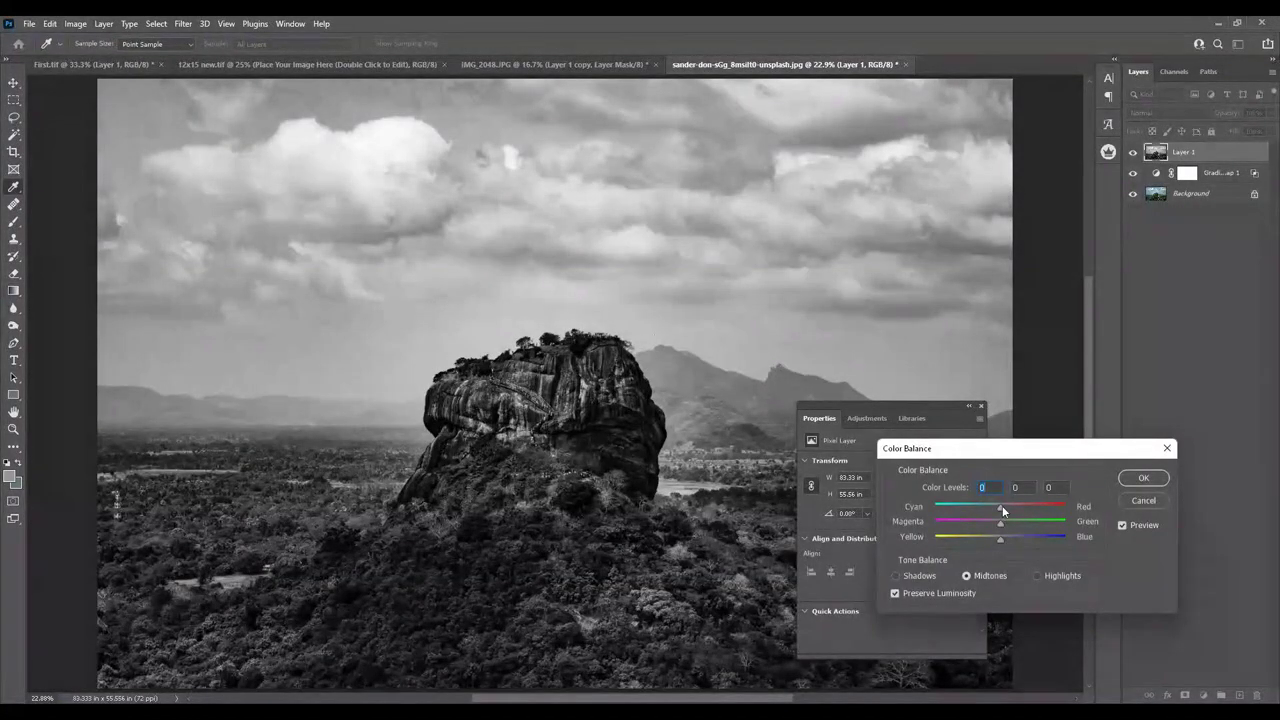
pyautogui.moveTo(1001, 507)
pyautogui.mouseDown()
pyautogui.moveTo(1027, 506)
pyautogui.moveTo(969, 542)
pyautogui.mouseUp()
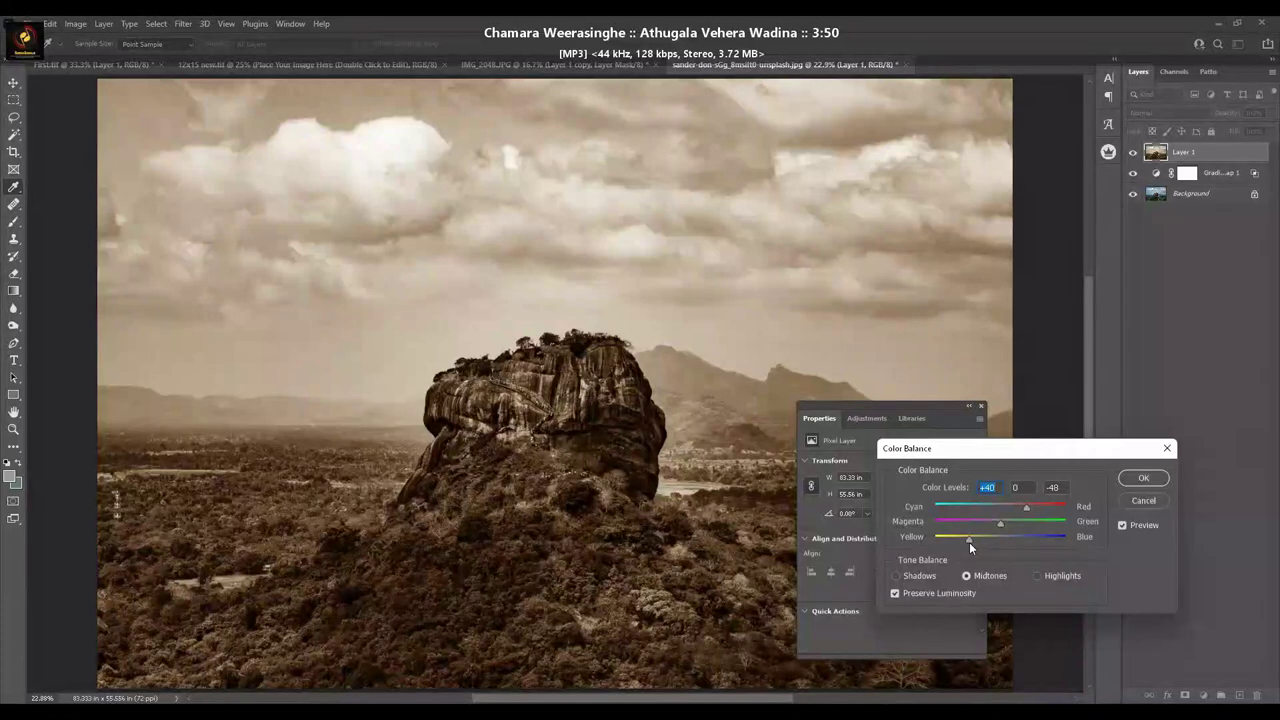
pyautogui.click(969, 542)
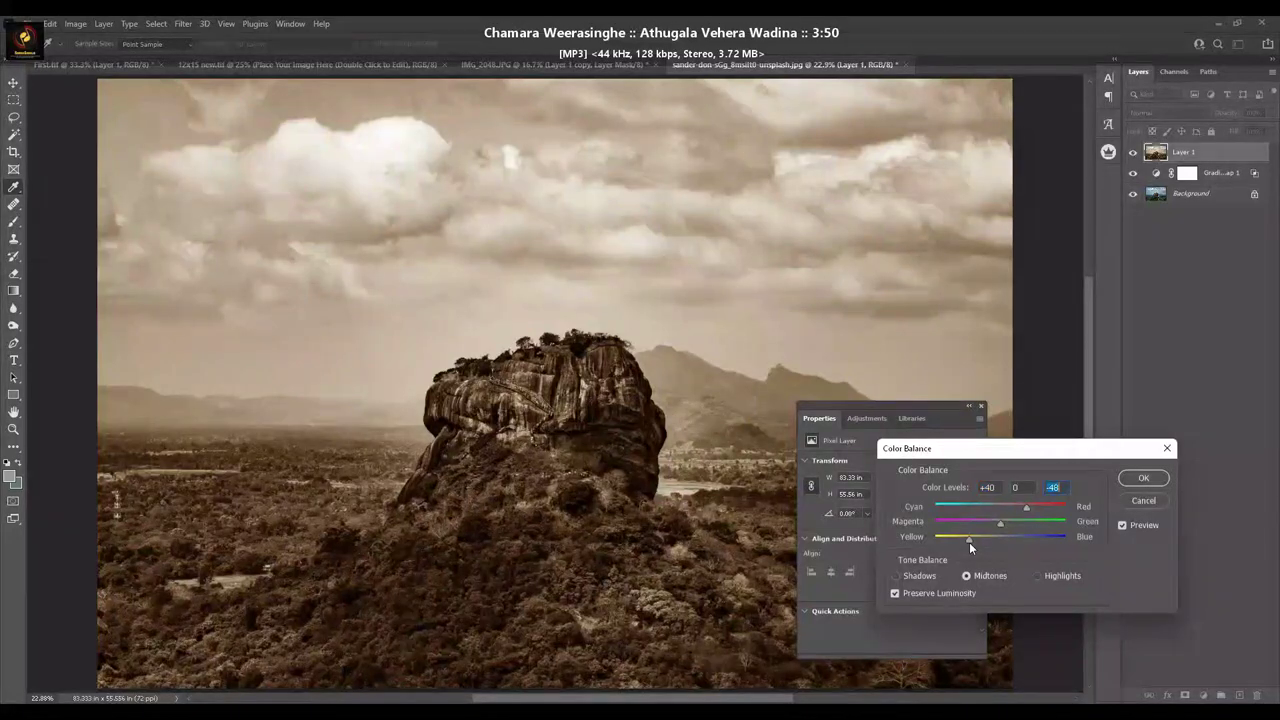
pyautogui.click(1146, 478)
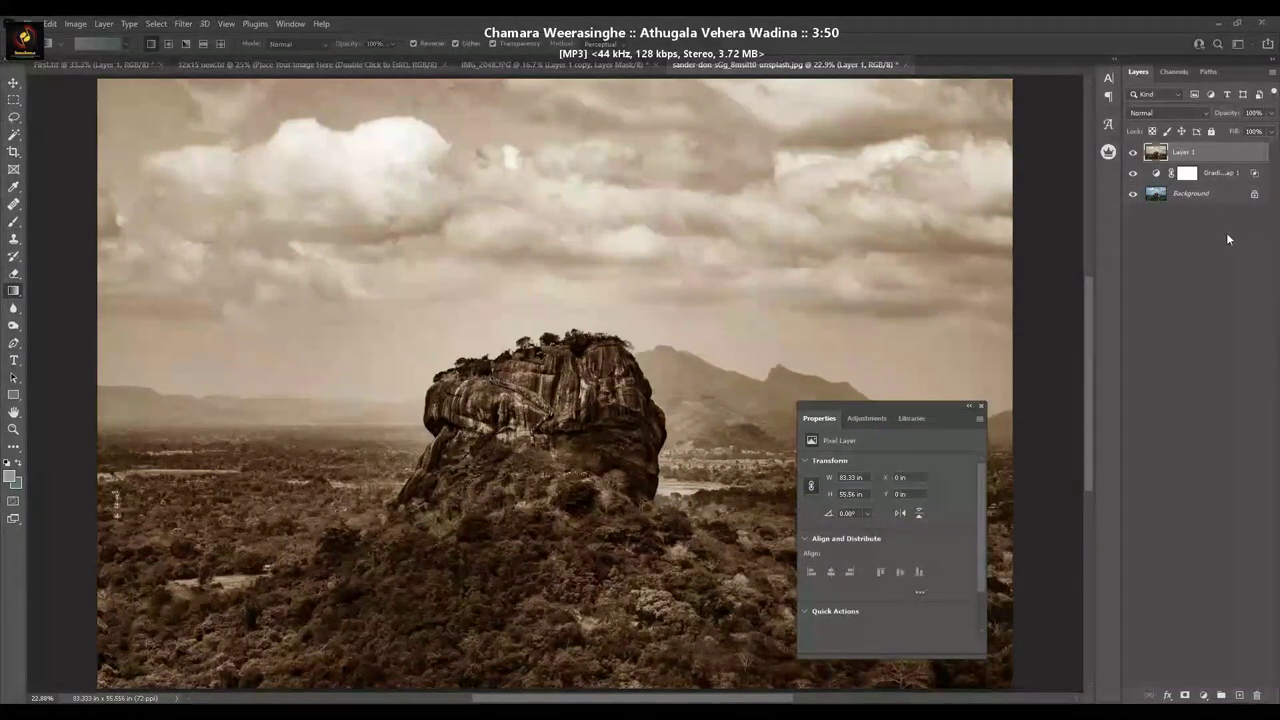
pyautogui.click(1172, 116)
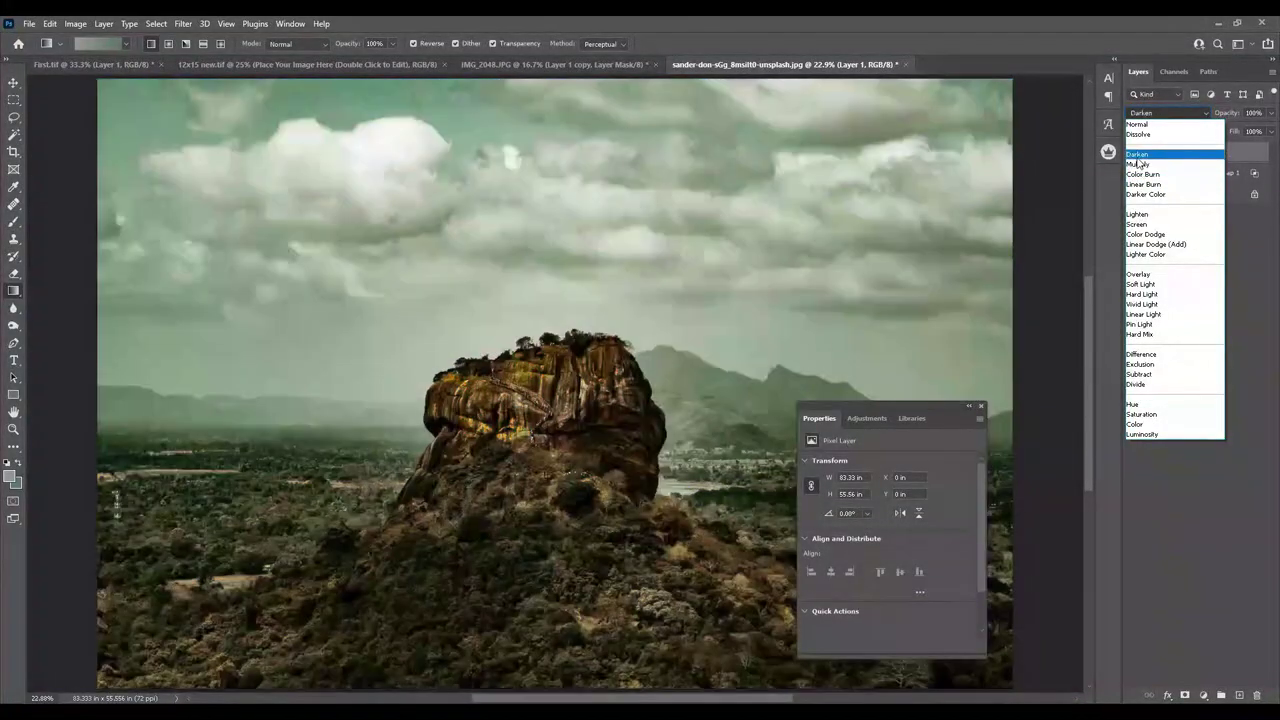
# Set Layer 1's blend mode to Darken and its Fill to 77%.
pyautogui.click(1137, 156)
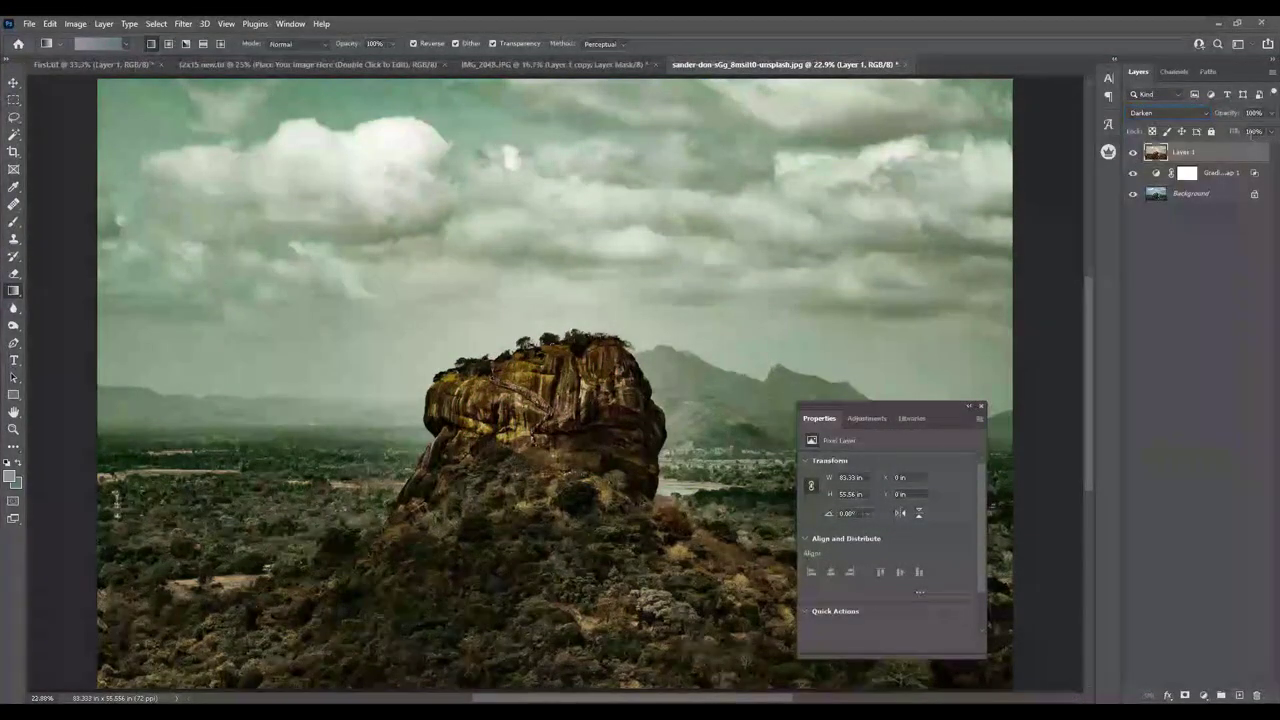
pyautogui.click(1273, 133)
pyautogui.moveTo(1273, 150); pyautogui.dragTo(1238, 155)
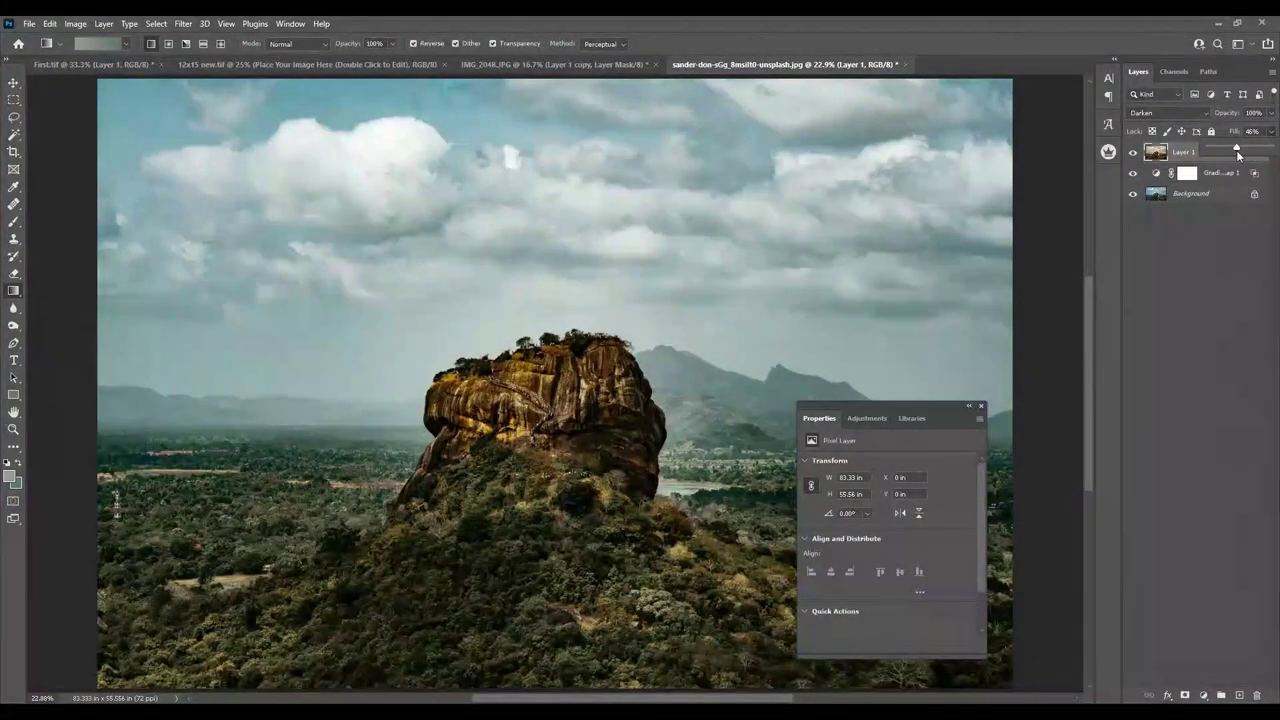
pyautogui.moveTo(1244, 155); pyautogui.dragTo(1256, 155)
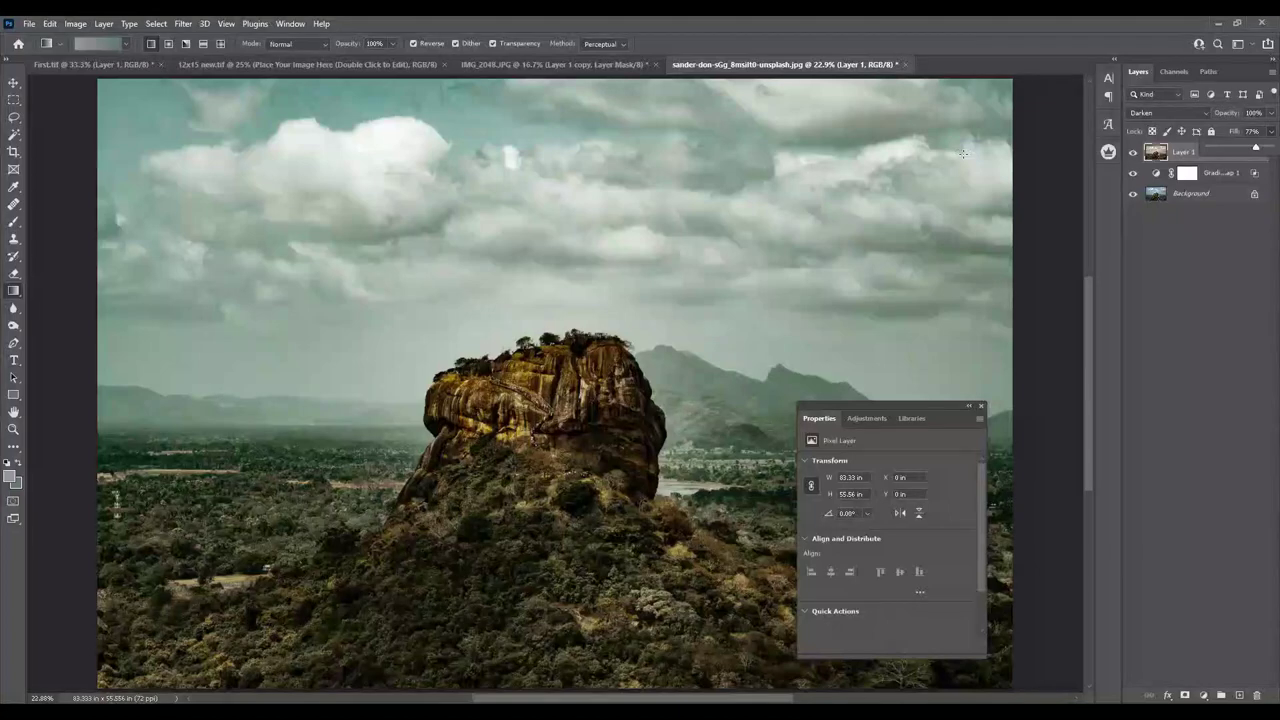
pyautogui.keyDown('alt'); pyautogui.click(1133, 194); pyautogui.keyUp('alt')
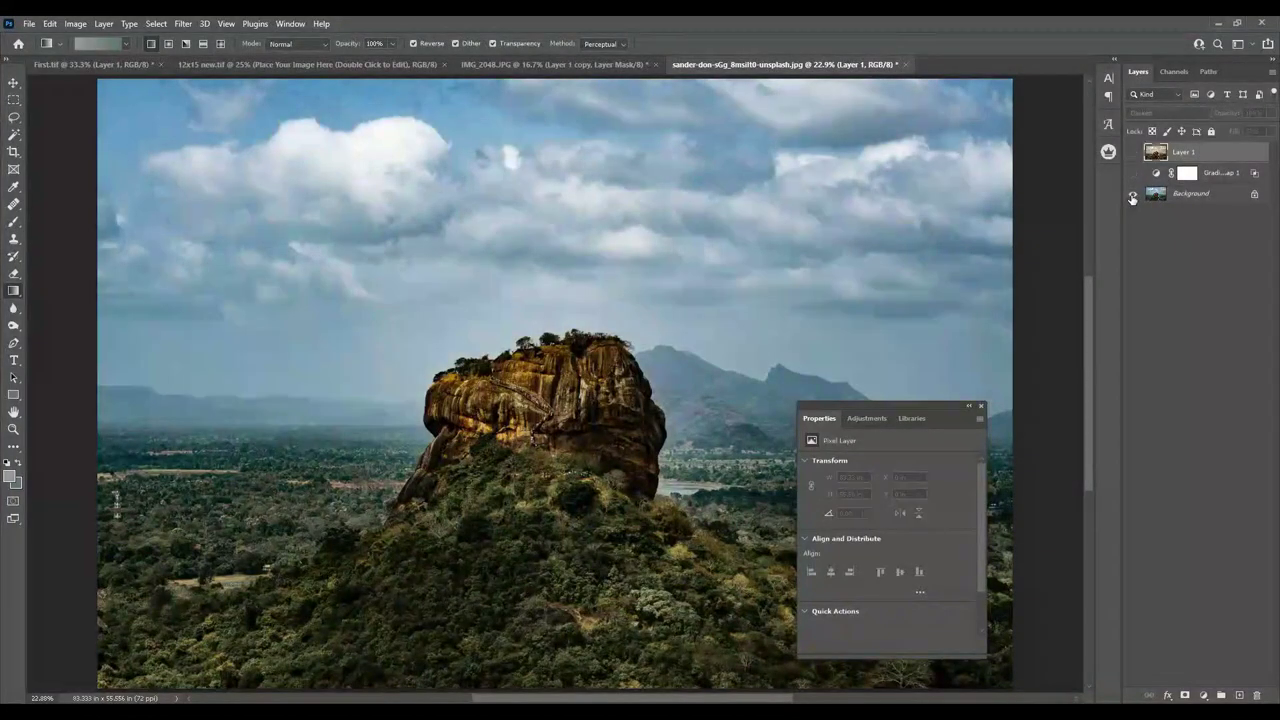
pyautogui.keyDown('alt'); pyautogui.click(1133, 194); pyautogui.keyUp('alt')
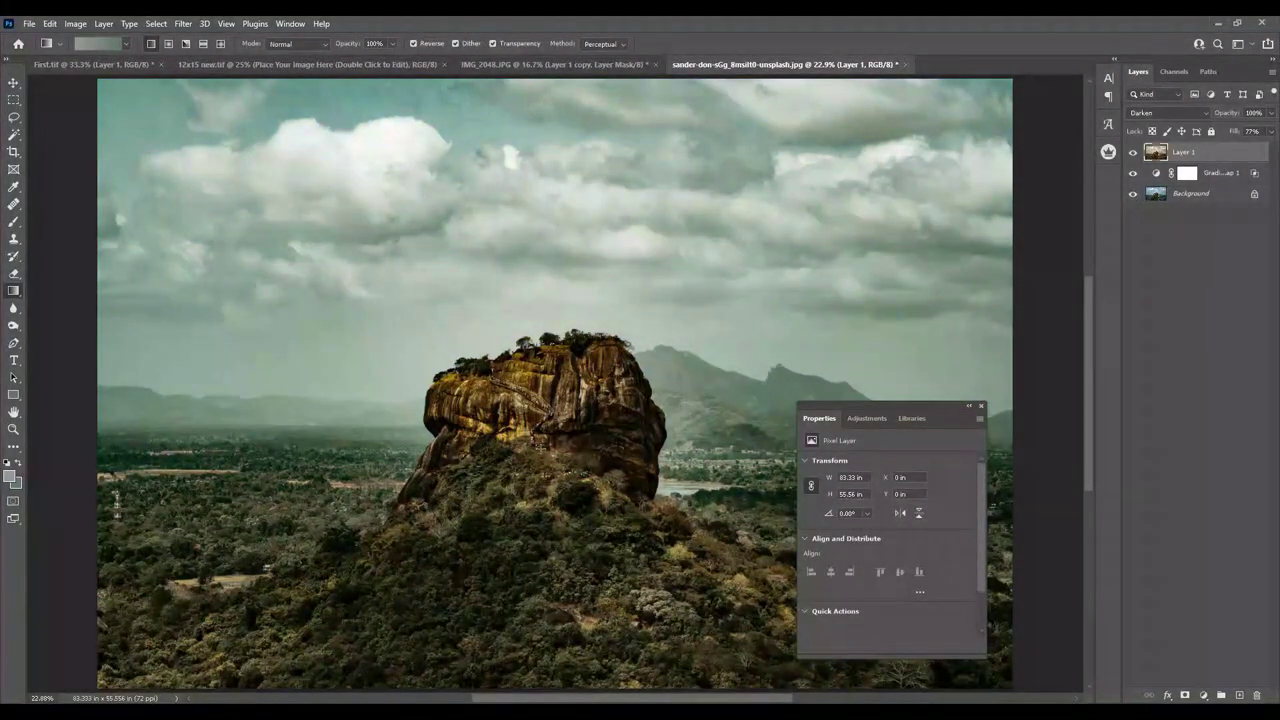
pyautogui.scroll(-3, 545, 454)
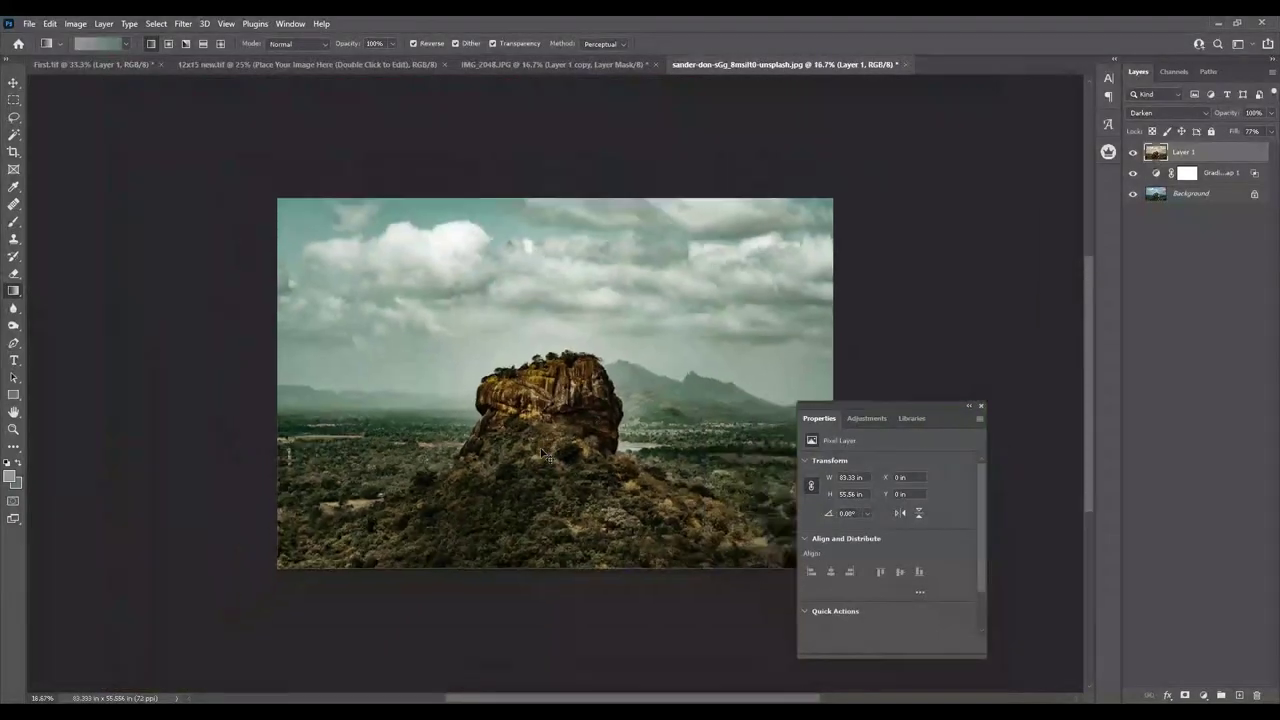
pyautogui.scroll(1, 545, 455)
pyautogui.scroll(1, 543, 454)
pyautogui.scroll(-1, 543, 454)
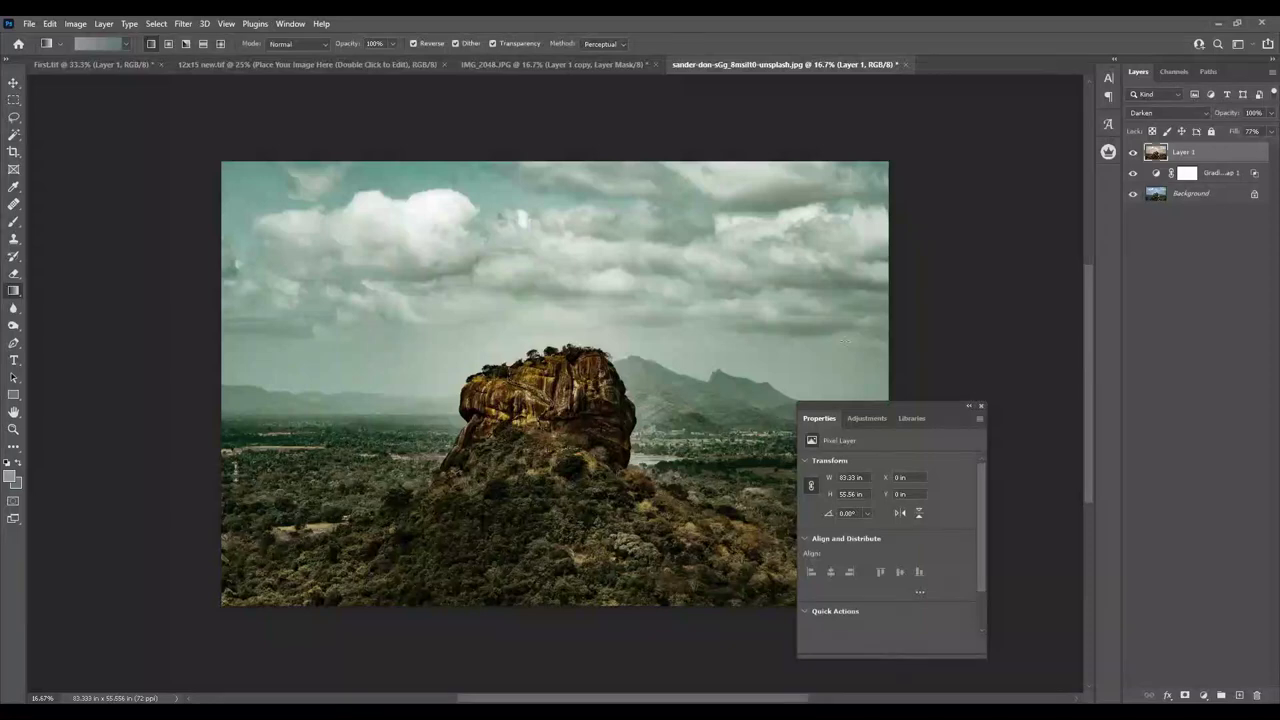
# Switch the Gradient Map to the Basics Foreground to Background preset, then check Layer 1's fill.
pyautogui.click(1155, 174)
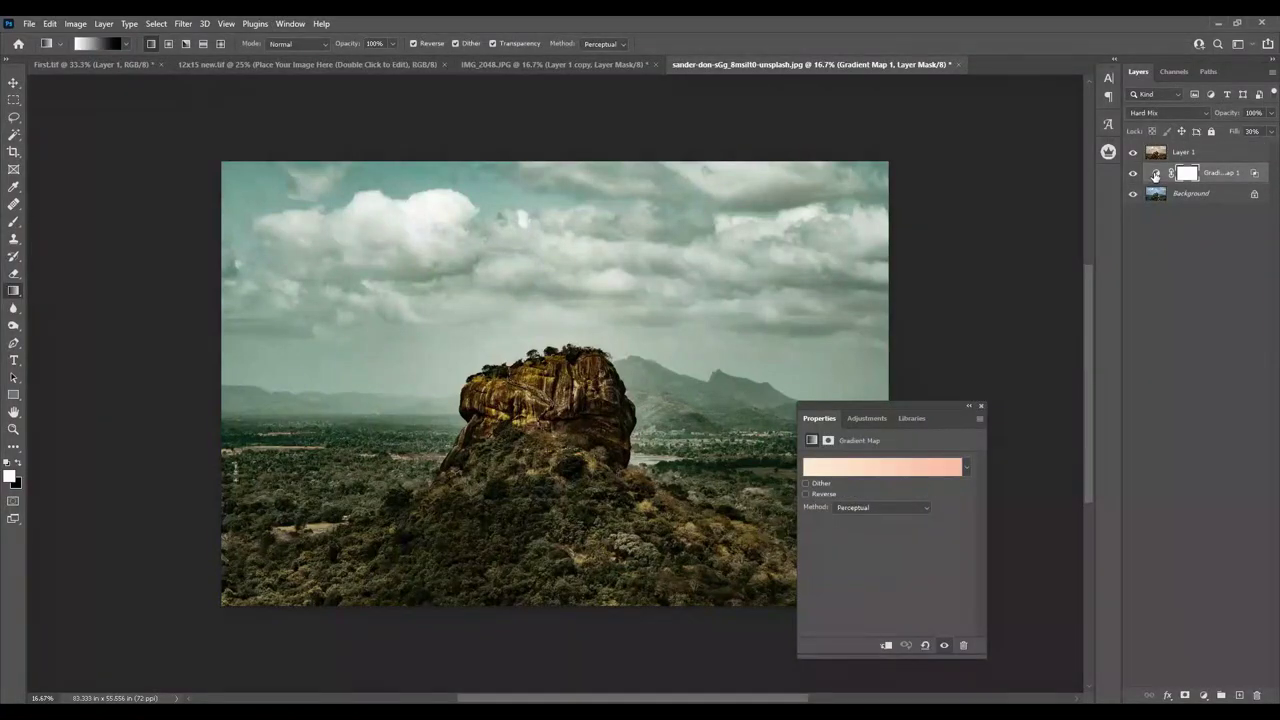
pyautogui.click(848, 470)
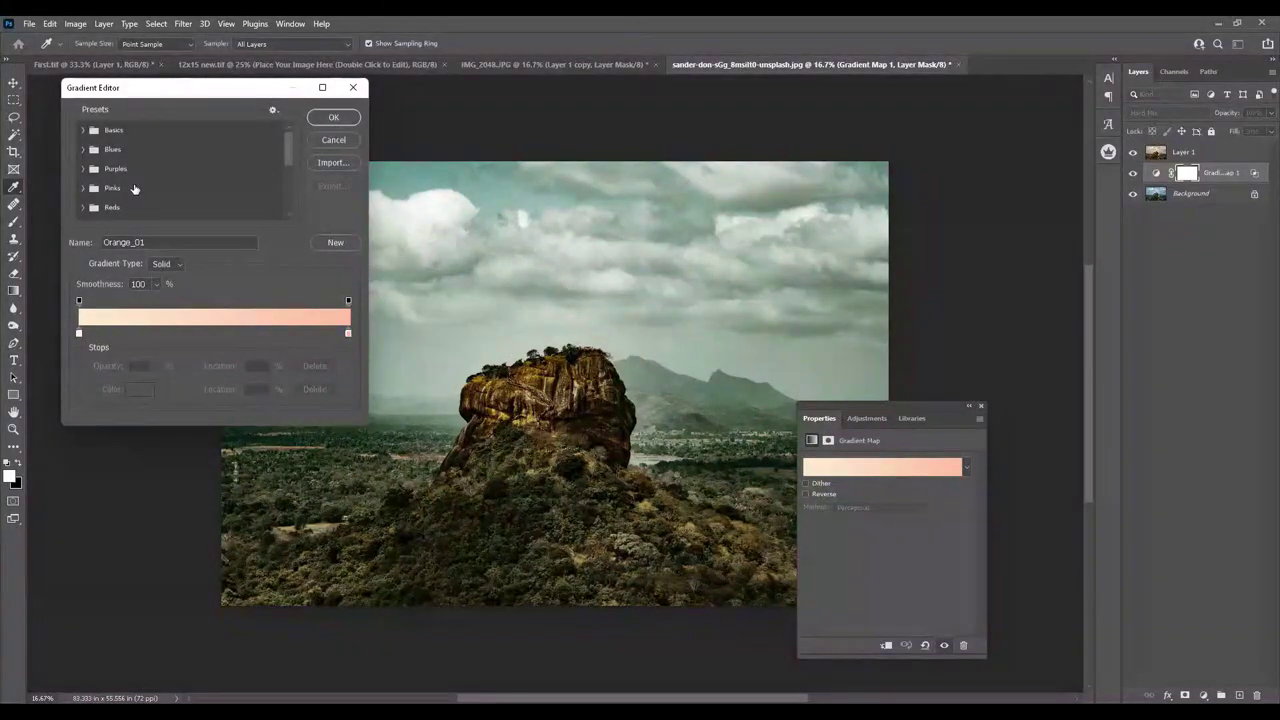
pyautogui.click(83, 131)
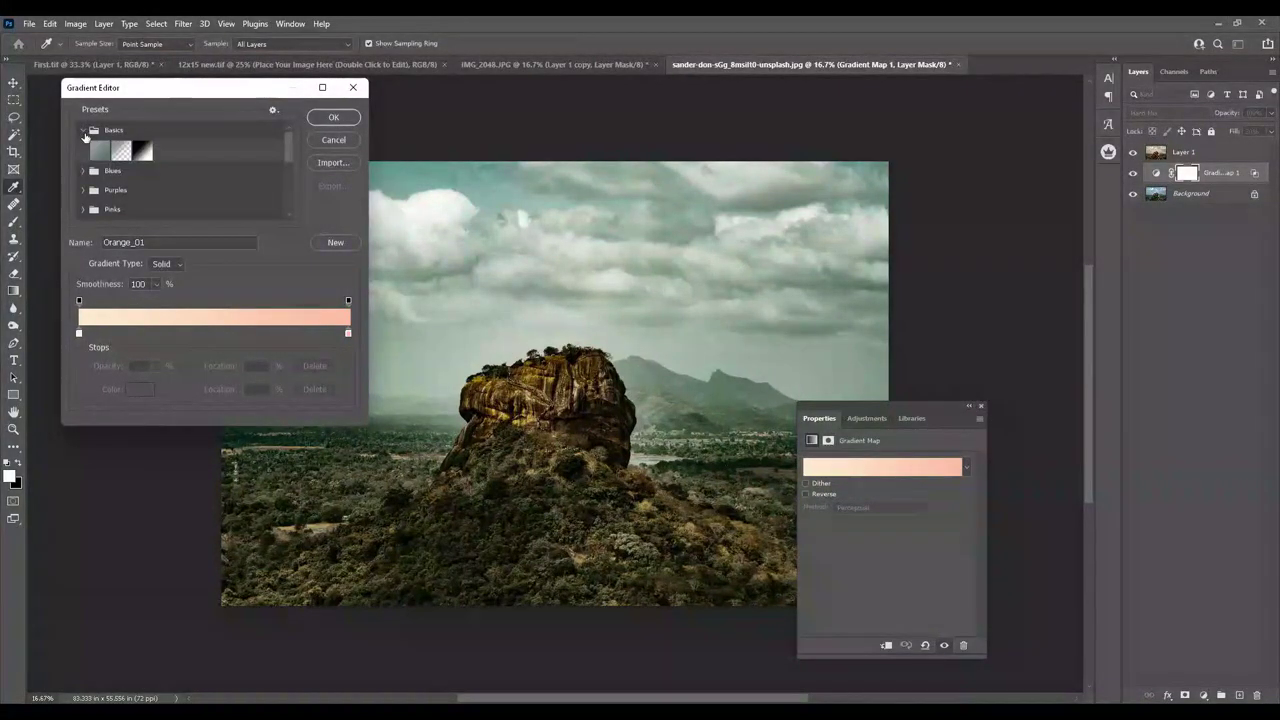
pyautogui.click(101, 151)
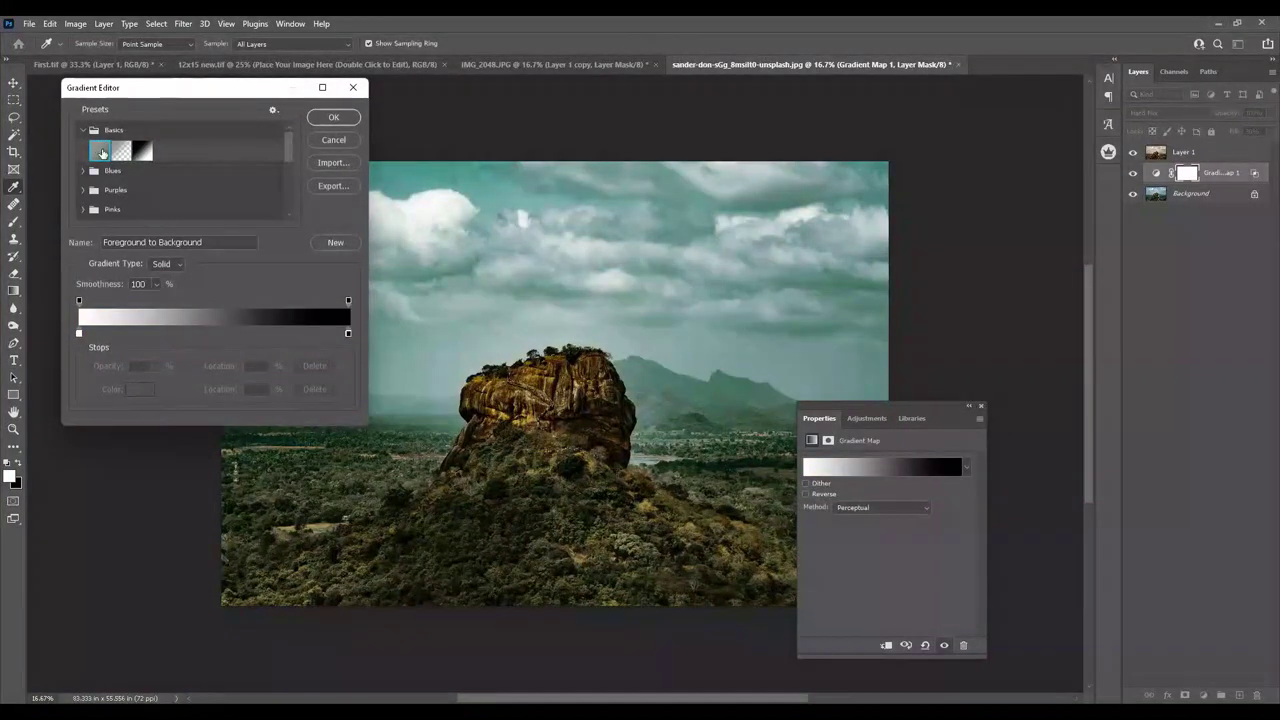
pyautogui.click(333, 117)
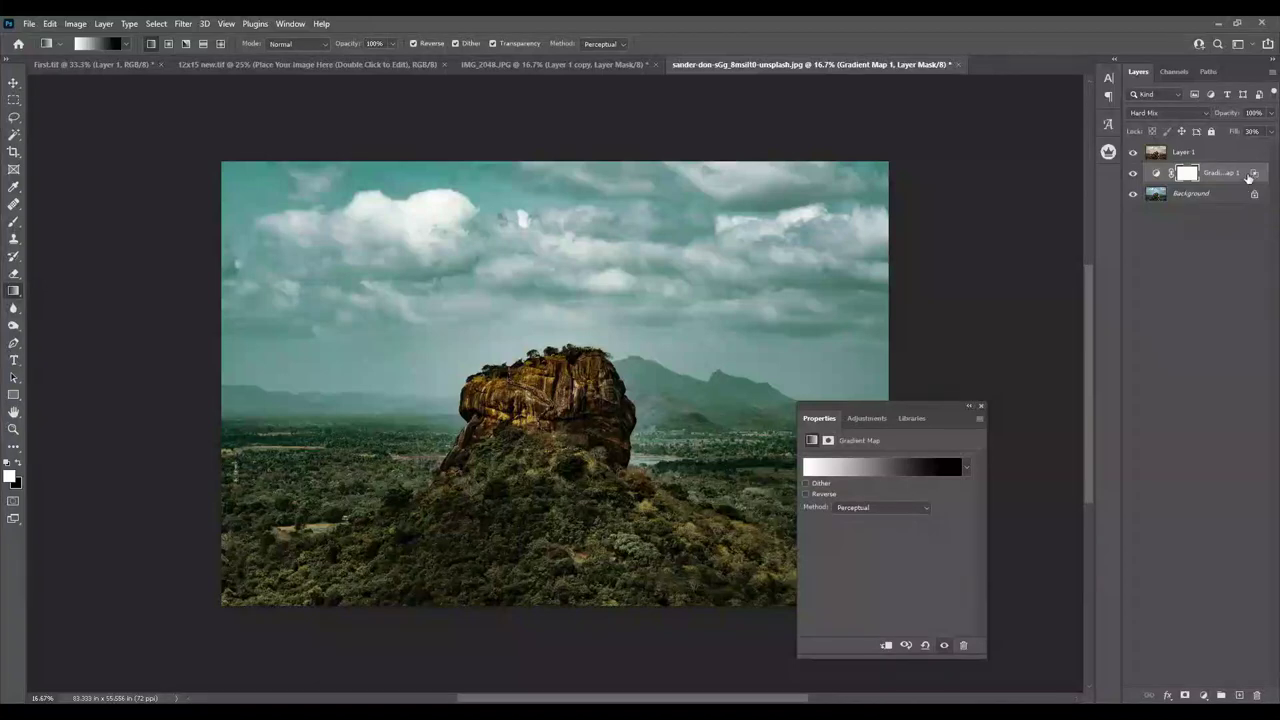
pyautogui.click(1230, 152)
pyautogui.click(1270, 132)
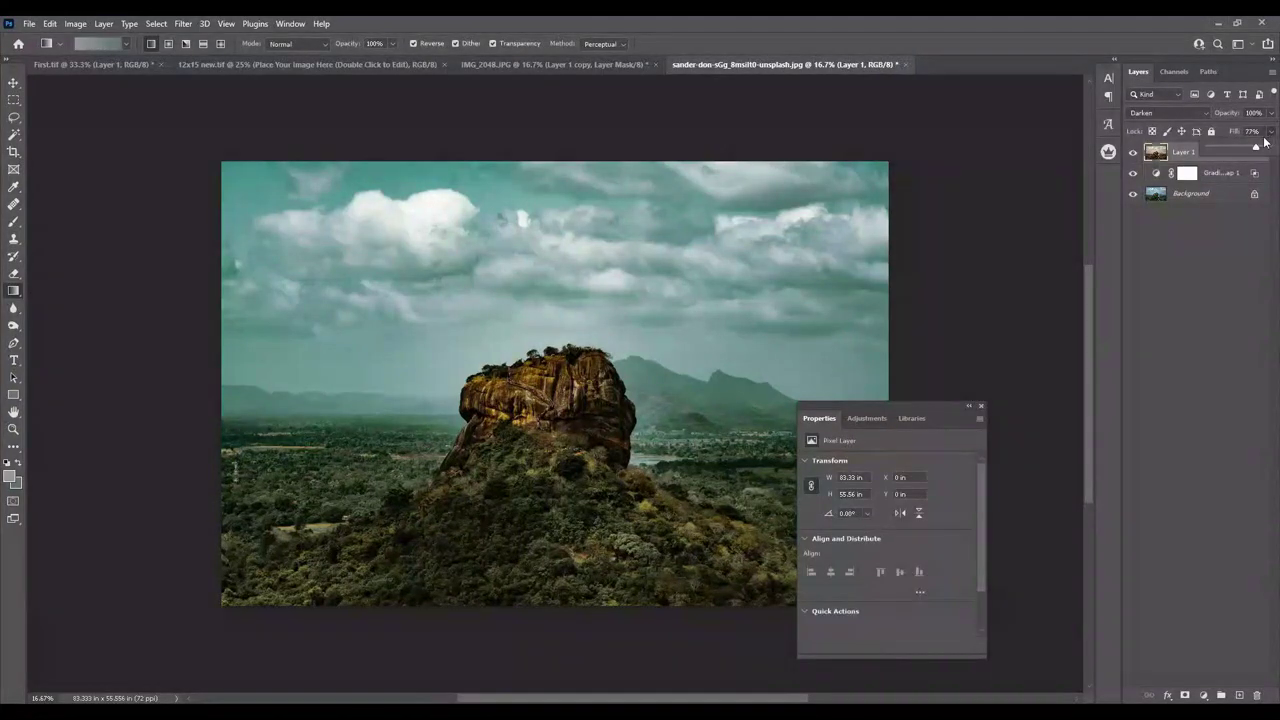